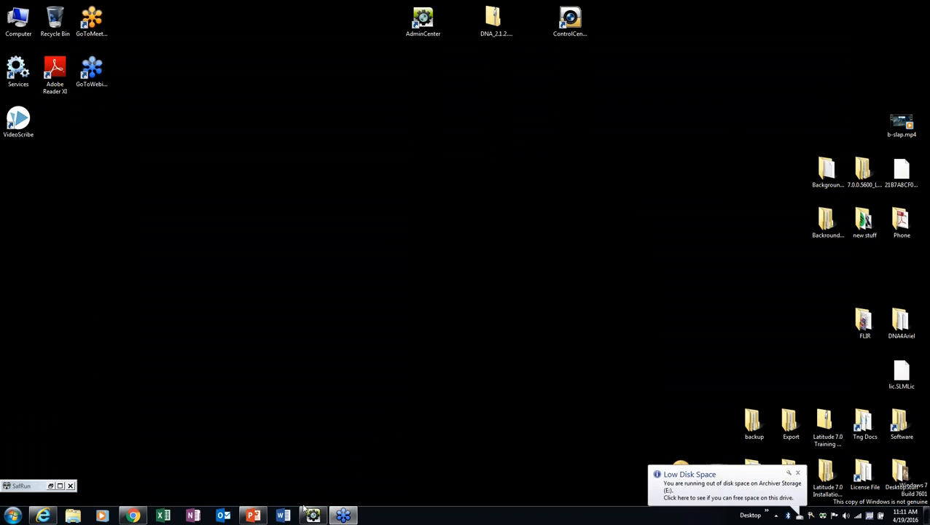
Minimize and restore Chrome from the taskbar so the FLIR Control Center login page shows
{"action": "left_click", "coordinate": [133, 515]}
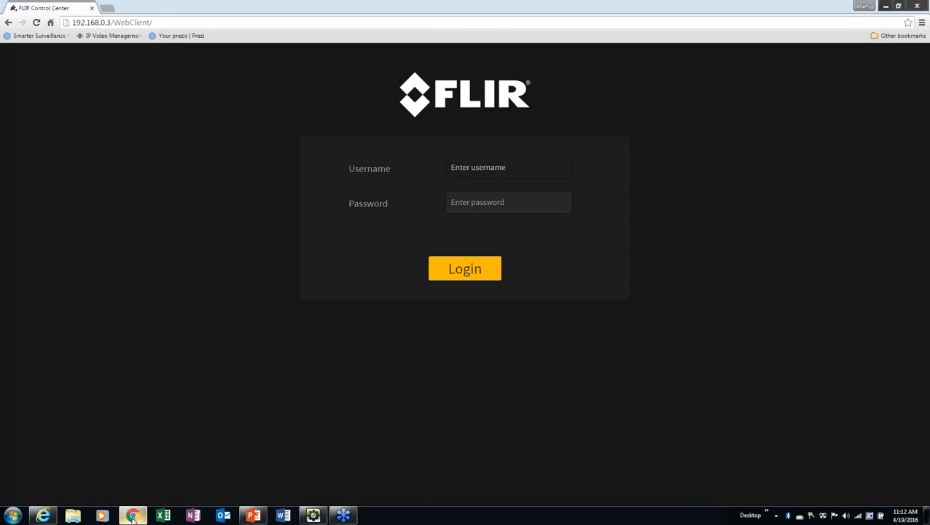
{"action": "left_click", "coordinate": [133, 517]}
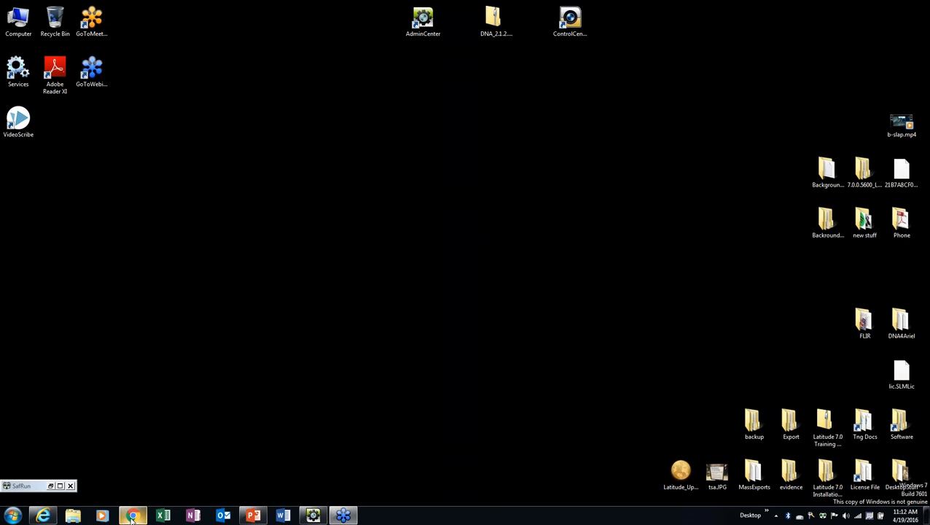
{"action": "left_click", "coordinate": [133, 516]}
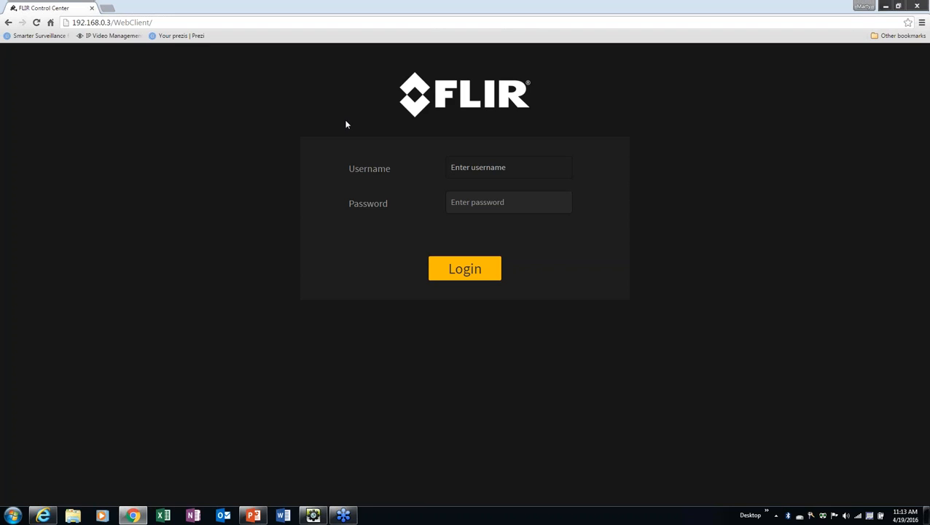
Log in with the administrator username, reloading the expired login page and signing in again
{"action": "type", "text": "Admin"}
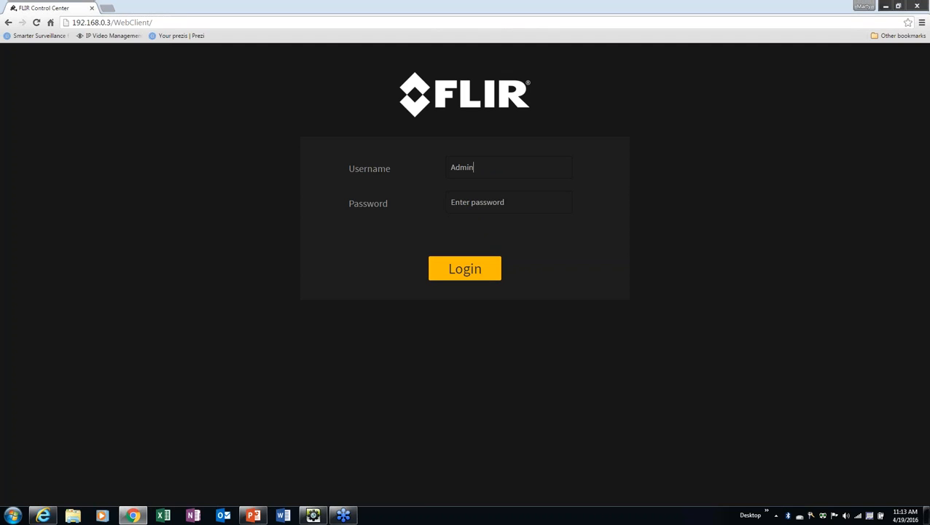
{"action": "left_click", "coordinate": [466, 270]}
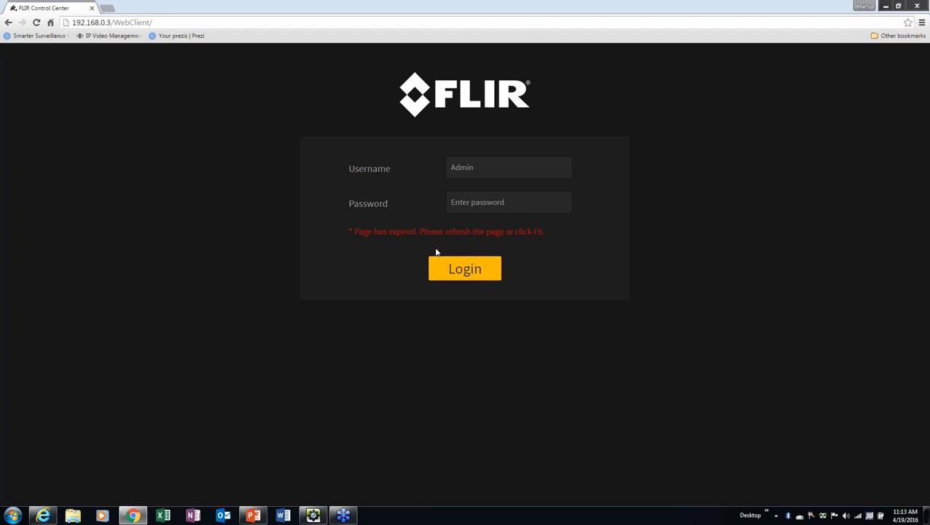
{"action": "left_click", "coordinate": [36, 22]}
{"action": "type", "text": "Admin"}
{"action": "key", "text": "Return"}
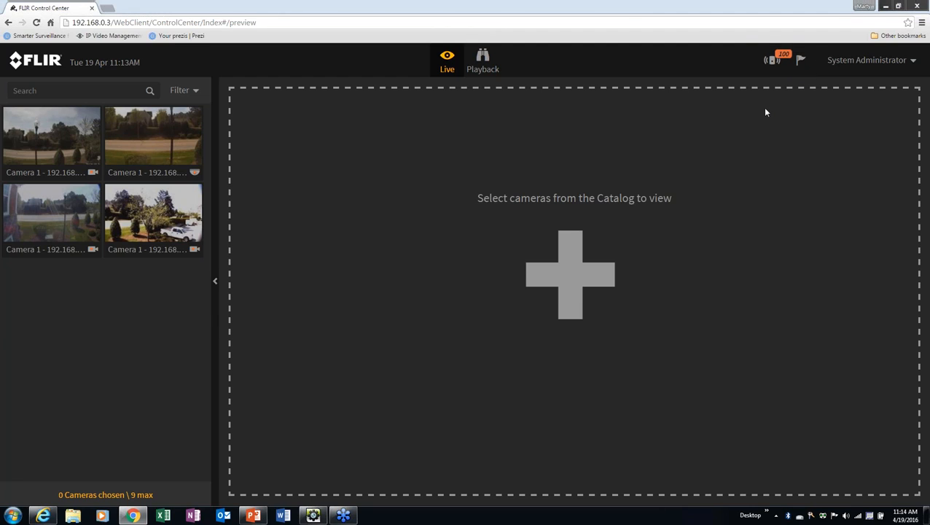
Stream the axis camera 192.168.0.51 and MegaPixelCamera 192.168.0.250 side by side, catalog hidden
{"action": "left_click", "coordinate": [867, 63]}
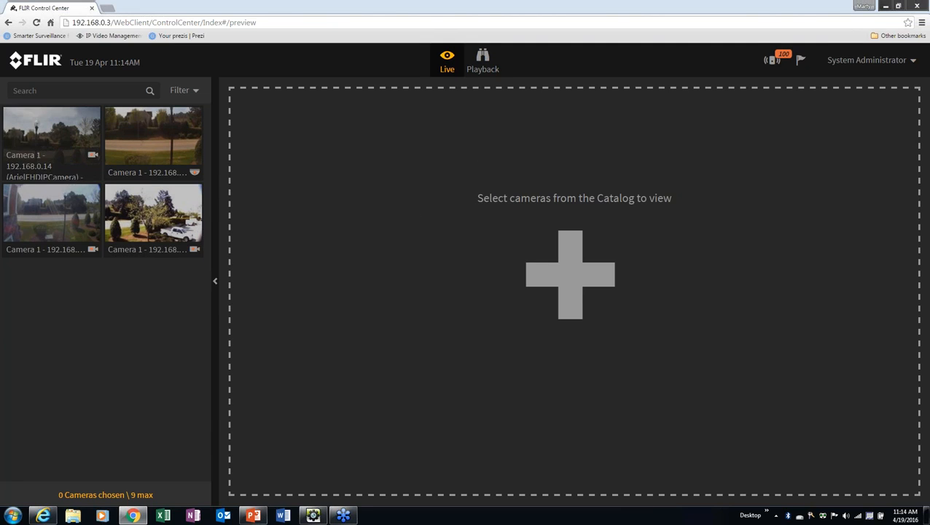
{"action": "left_click", "coordinate": [143, 152]}
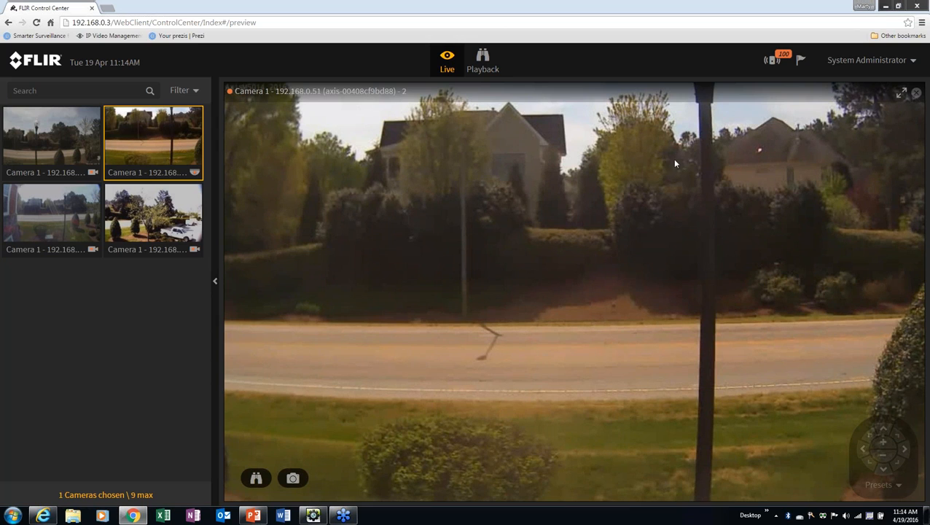
{"action": "left_click", "coordinate": [70, 202]}
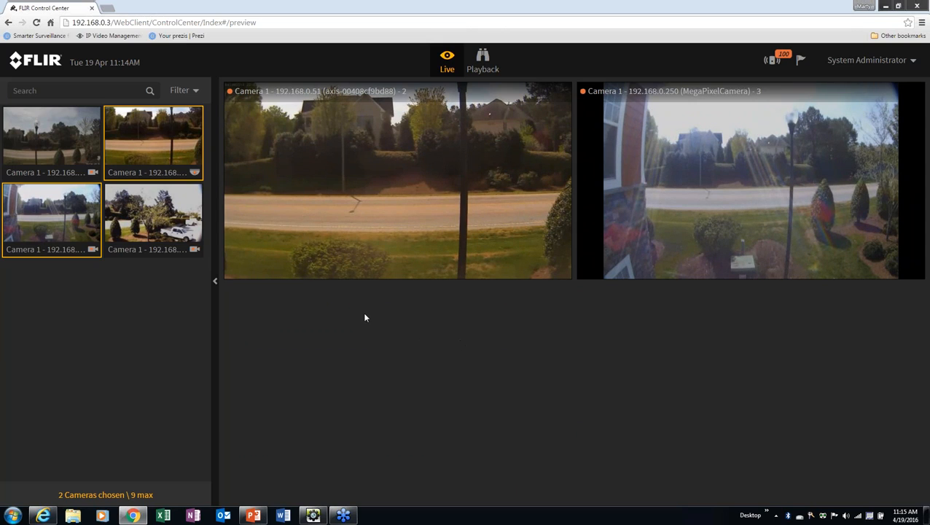
{"action": "left_click", "coordinate": [216, 286]}
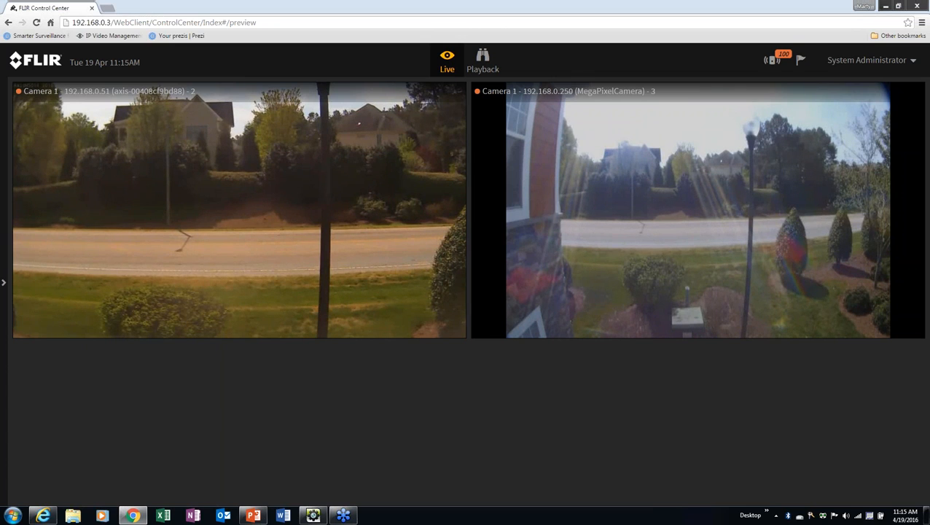
Reopen the camera catalog, search 'Ax' and clear it, then open the Sites Tree filter
{"action": "mouse_move", "coordinate": [206, 291]}
{"action": "left_click", "coordinate": [3, 282]}
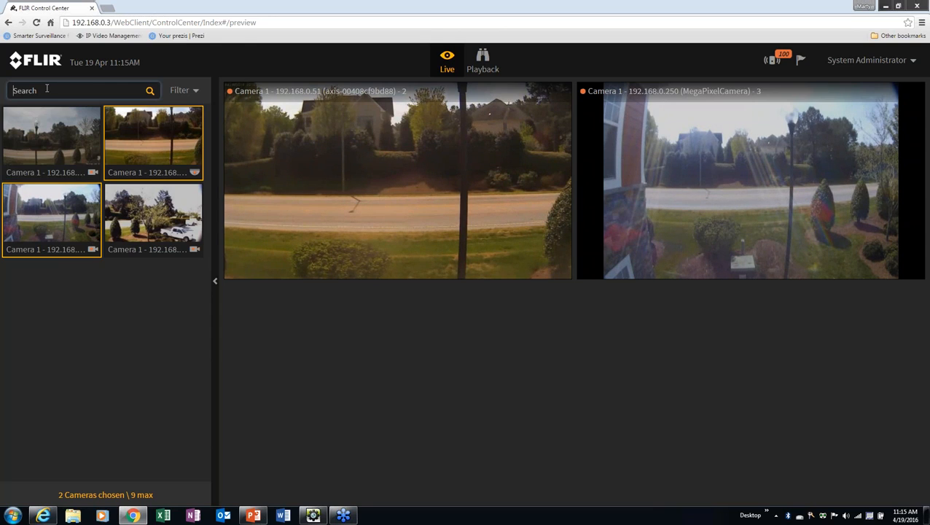
{"action": "type", "text": "Axis"}
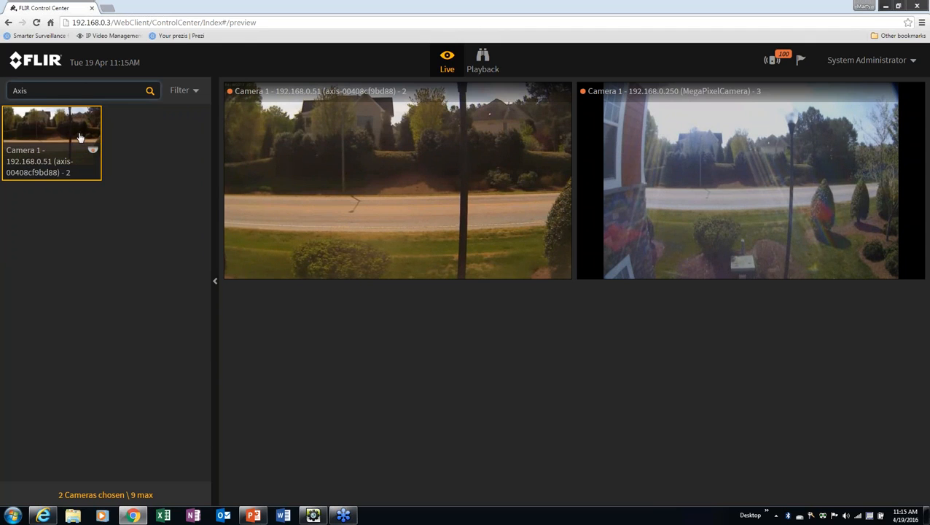
{"action": "double_click", "coordinate": [20, 90]}
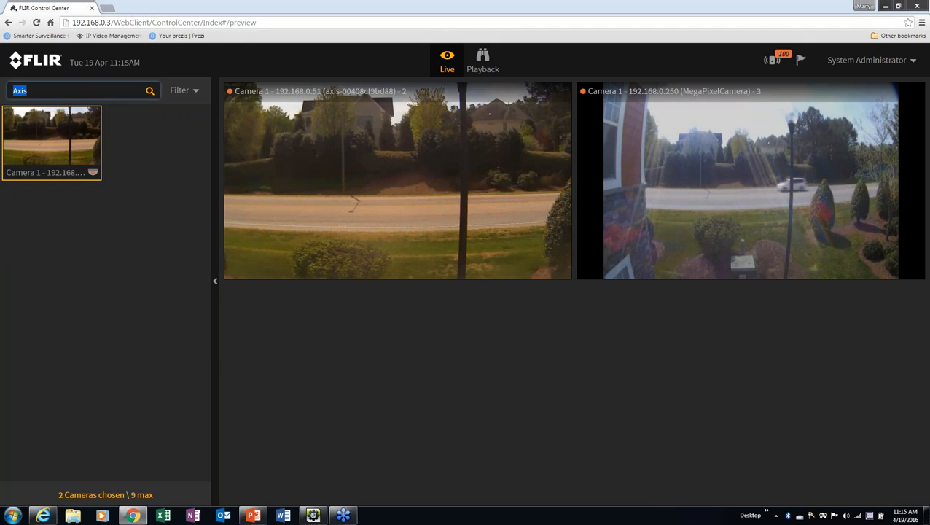
{"action": "key", "text": "BackSpace"}
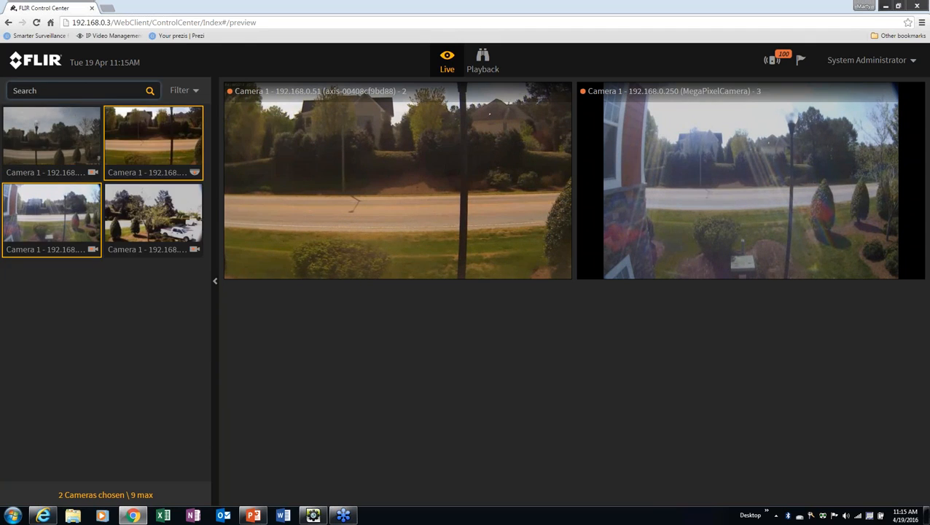
{"action": "left_click", "coordinate": [195, 92]}
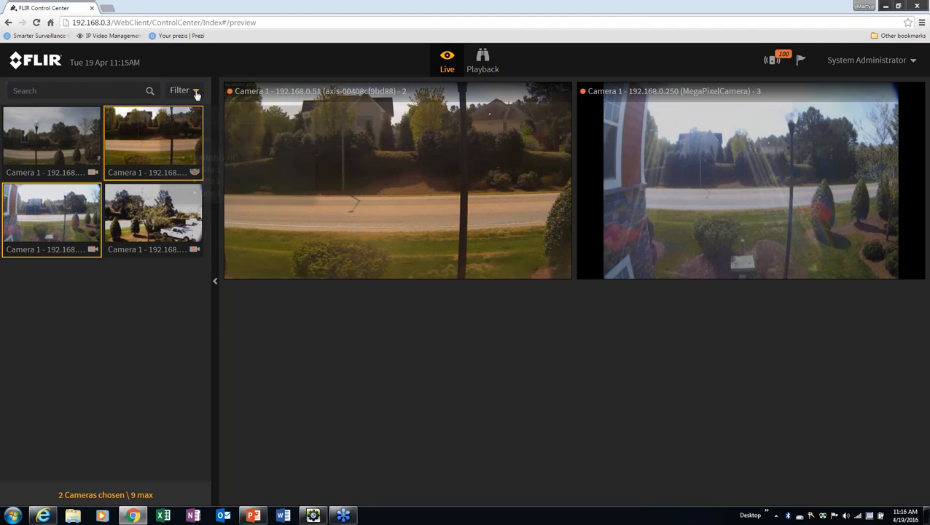
{"action": "left_click", "coordinate": [314, 515]}
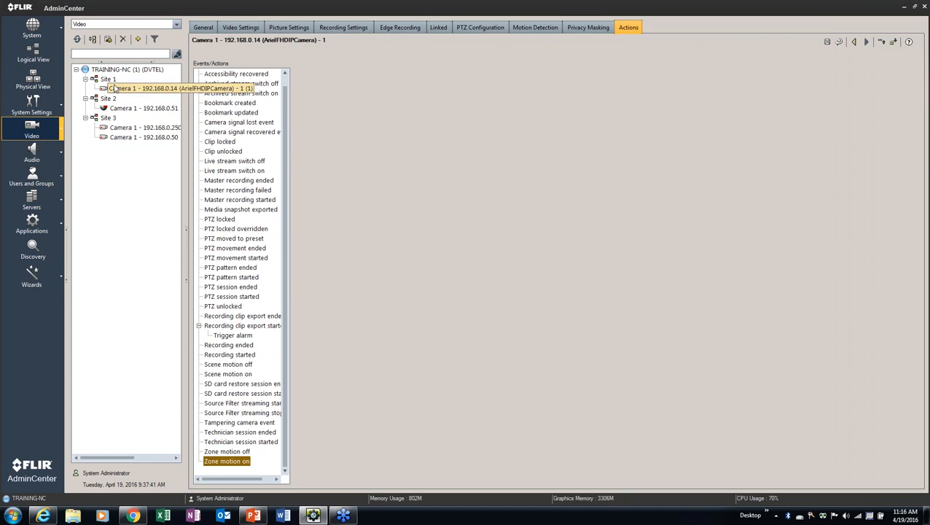
{"action": "left_click", "coordinate": [904, 9]}
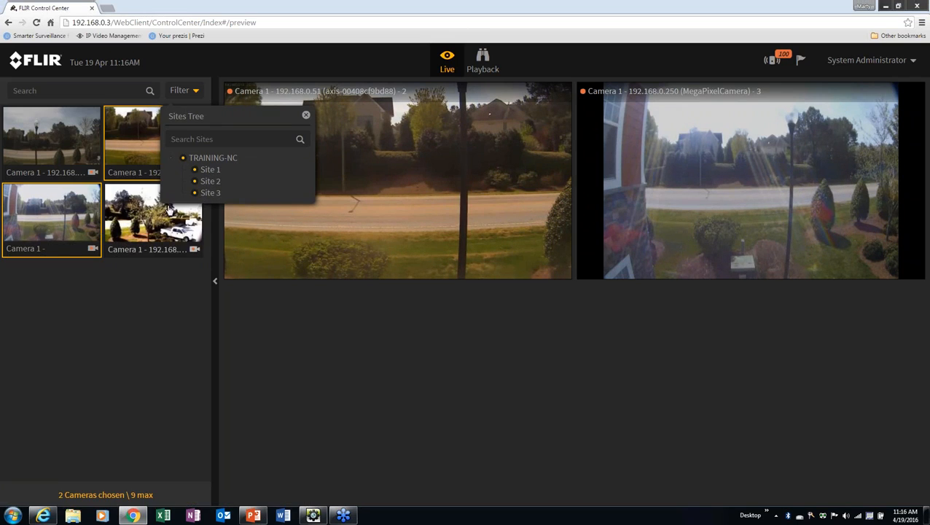
Toggle Site 3 and Site 2 off and back on in the sites filter, then close it
{"action": "left_click", "coordinate": [210, 192]}
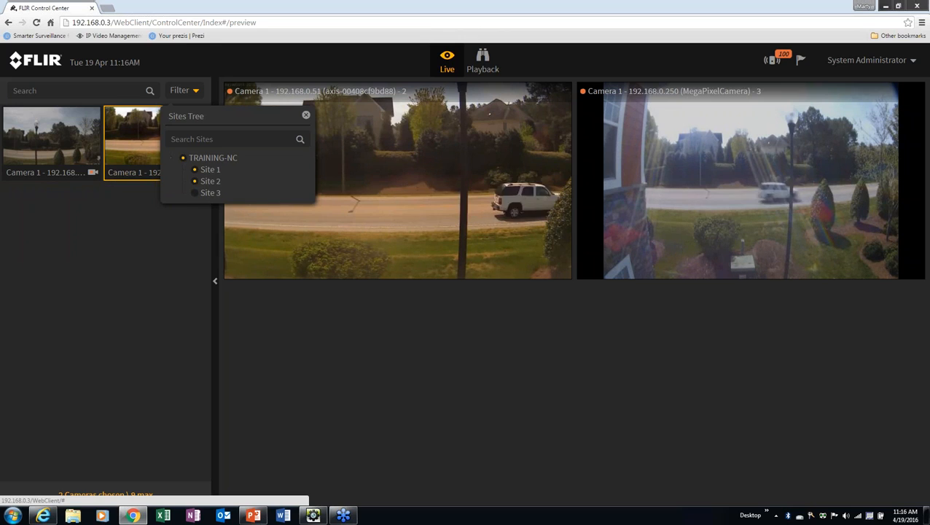
{"action": "left_click", "coordinate": [194, 192]}
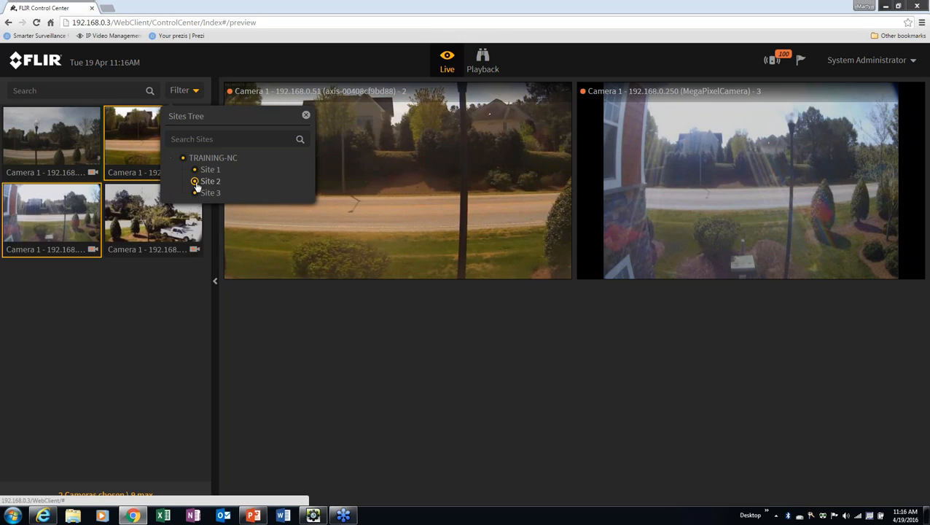
{"action": "left_click", "coordinate": [195, 182]}
{"action": "left_click", "coordinate": [197, 183]}
{"action": "left_click", "coordinate": [205, 143]}
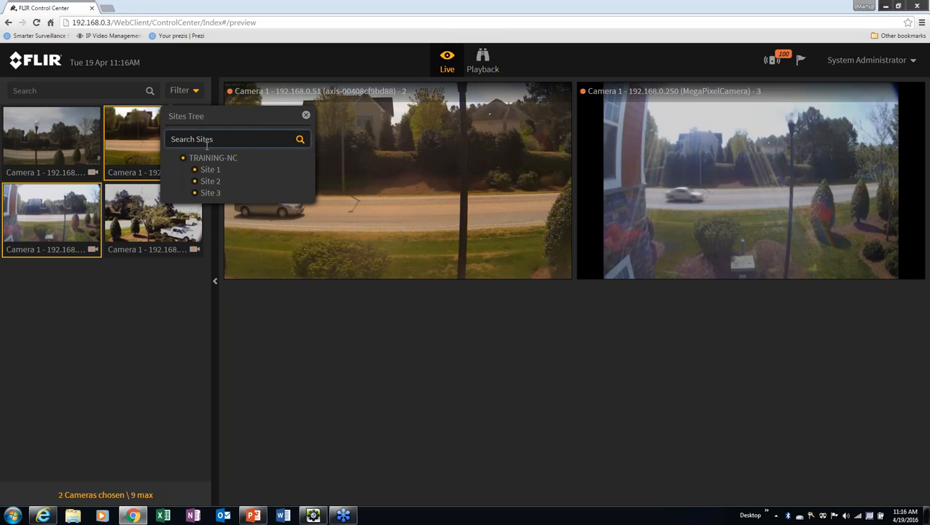
{"action": "left_click", "coordinate": [243, 139]}
{"action": "left_click", "coordinate": [103, 368]}
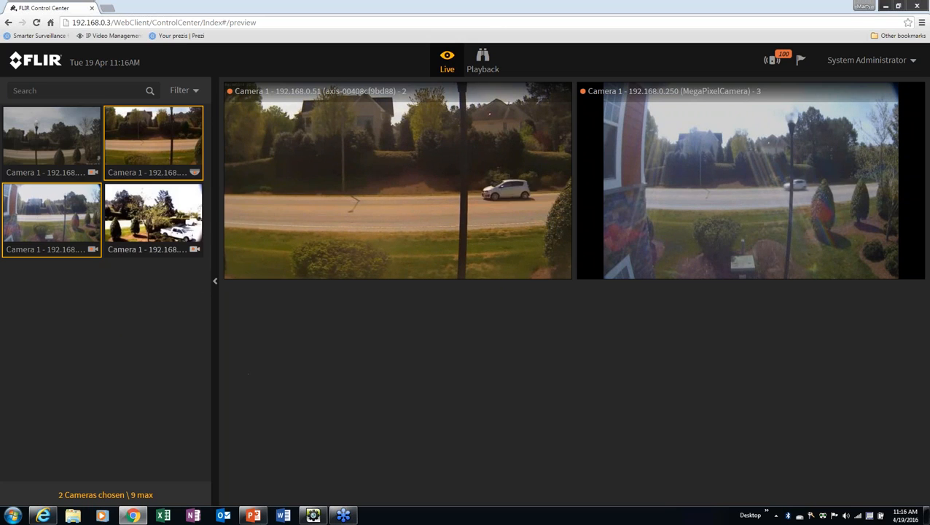
Try adding and removing the 192.168.0.50, 192.168.0.14, axis and MegaPixelCamera feeds
{"action": "left_click", "coordinate": [153, 219]}
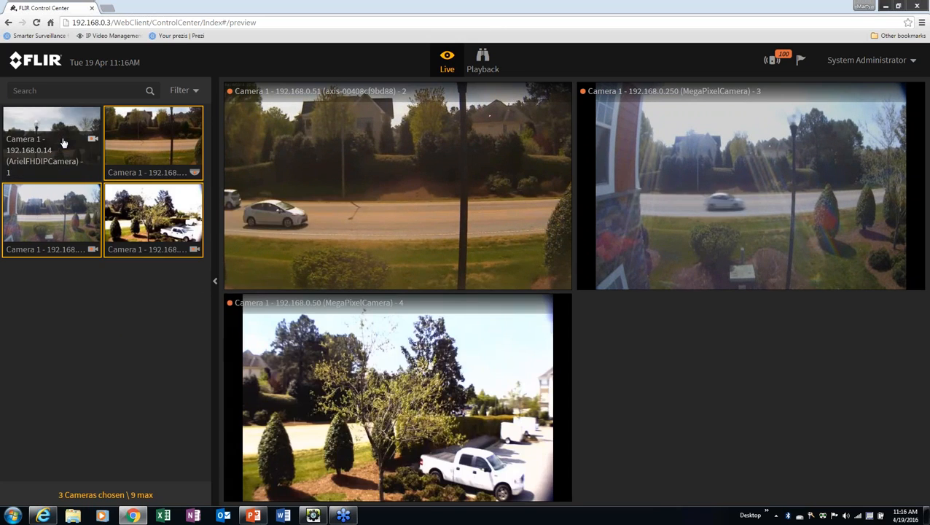
{"action": "left_click", "coordinate": [61, 212]}
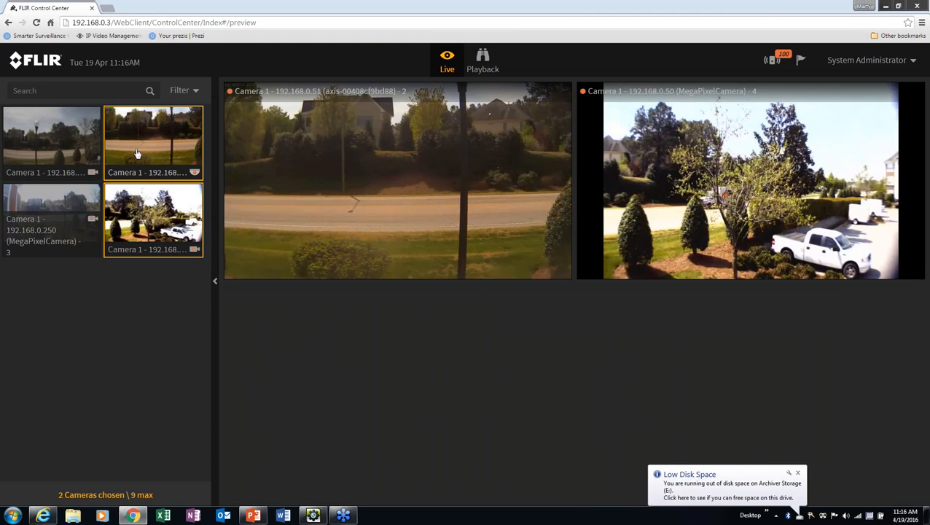
{"action": "left_click", "coordinate": [130, 150]}
{"action": "left_click", "coordinate": [51, 142]}
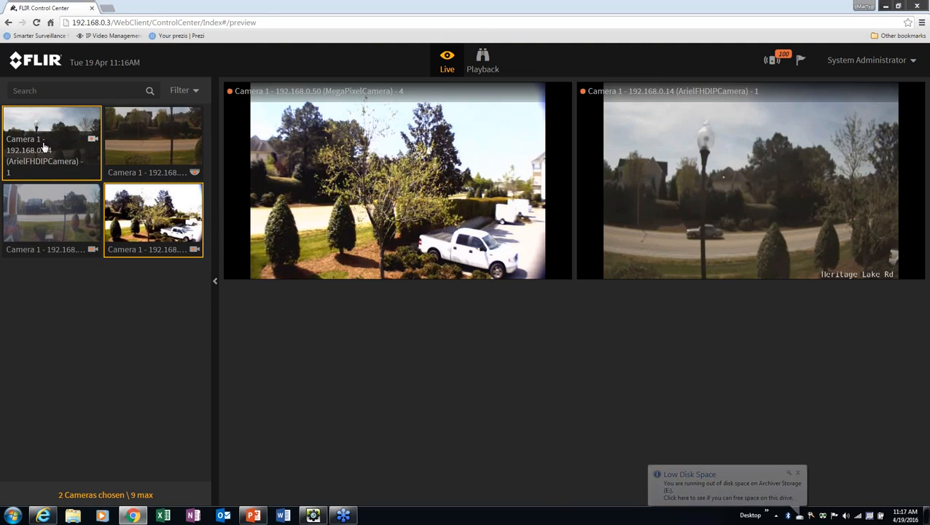
{"action": "left_click", "coordinate": [66, 168]}
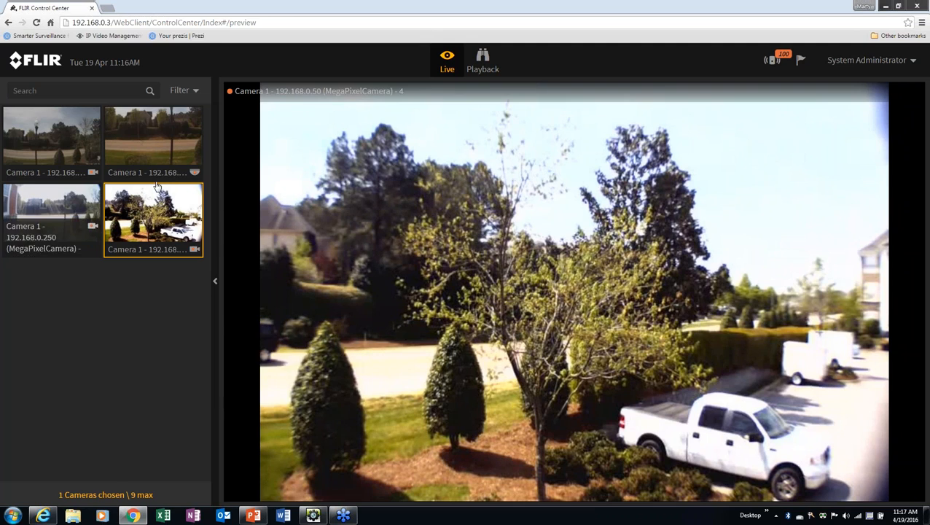
{"action": "left_click", "coordinate": [165, 246]}
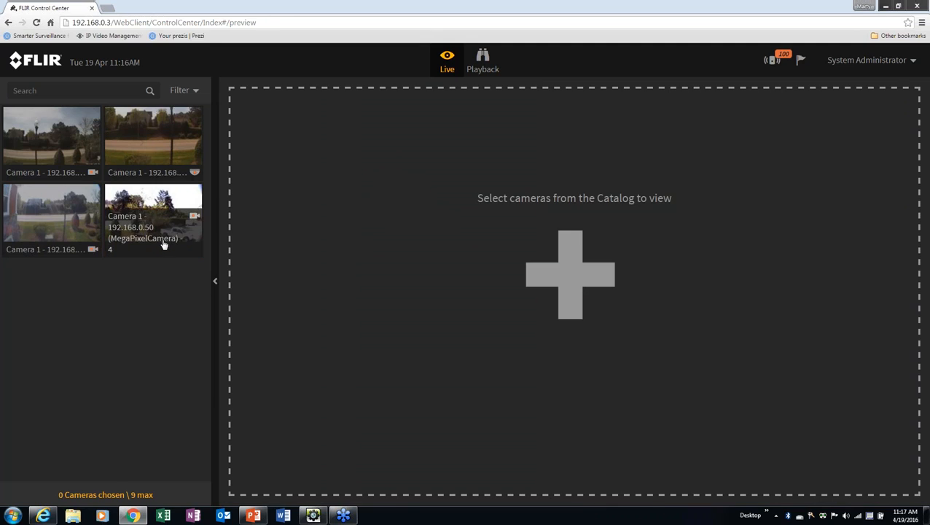
{"action": "left_click", "coordinate": [164, 245]}
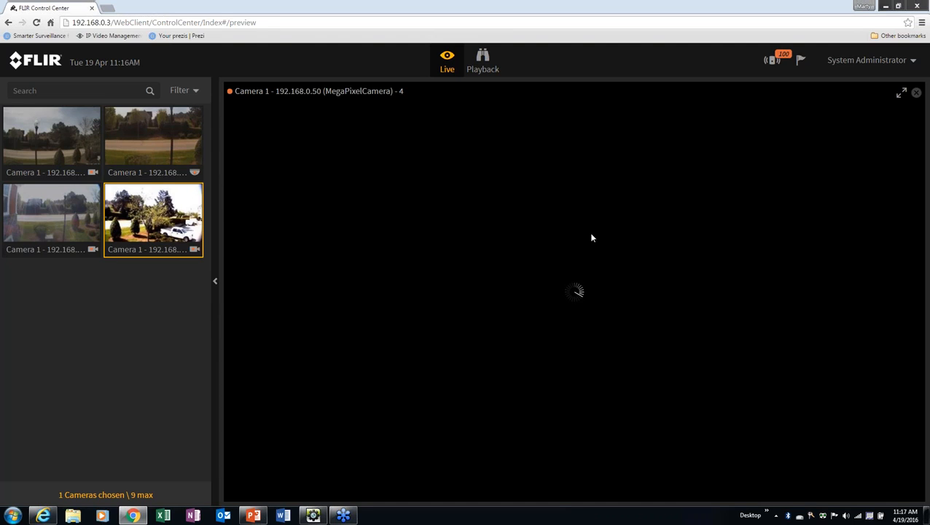
Fill the 2×2 Live grid with 192.168.0.51, 192.168.0.14, 192.168.0.250 and 192.168.0.50
{"action": "left_click", "coordinate": [51, 211]}
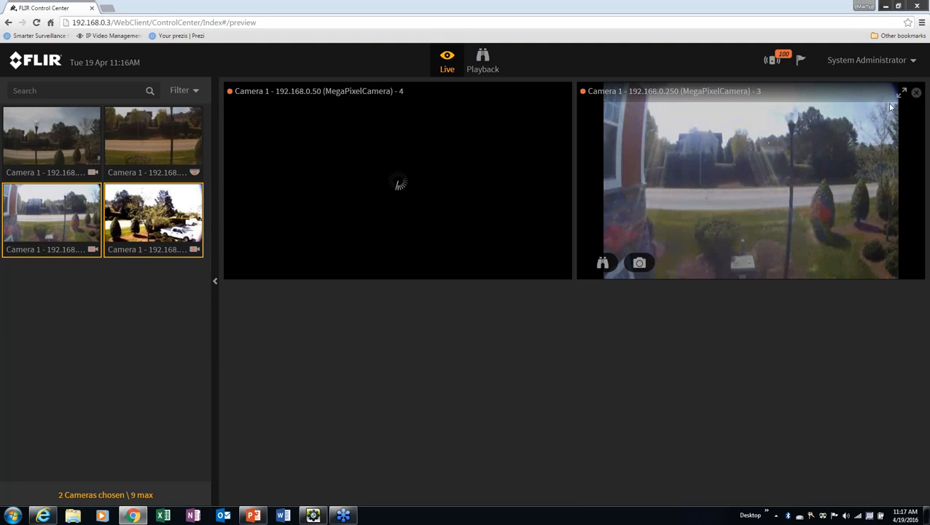
{"action": "left_click", "coordinate": [915, 93]}
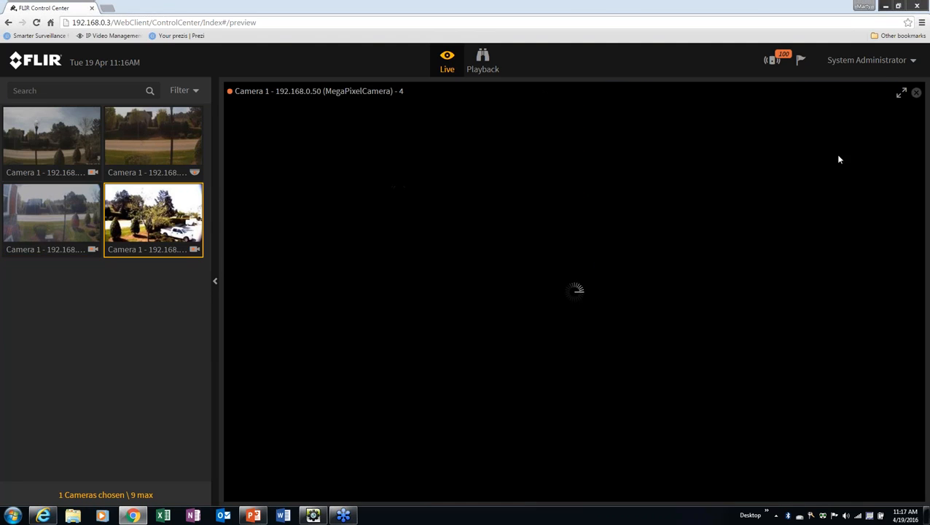
{"action": "left_click", "coordinate": [151, 246]}
{"action": "left_click", "coordinate": [146, 153]}
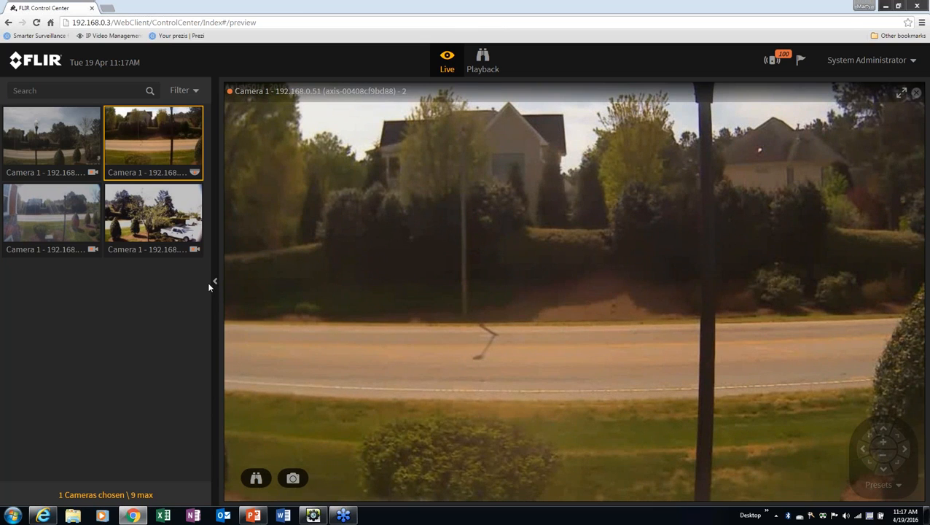
{"action": "left_click", "coordinate": [51, 139]}
{"action": "left_click", "coordinate": [75, 220]}
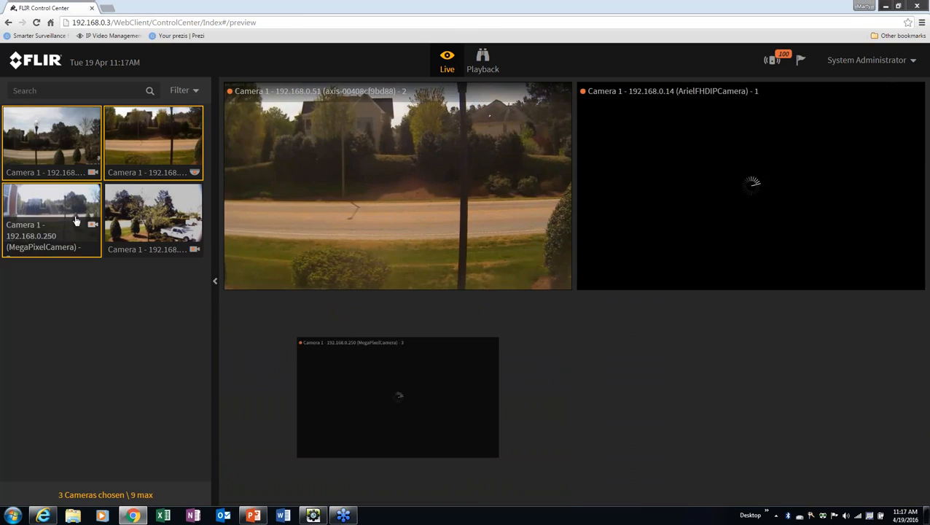
{"action": "left_click", "coordinate": [153, 217]}
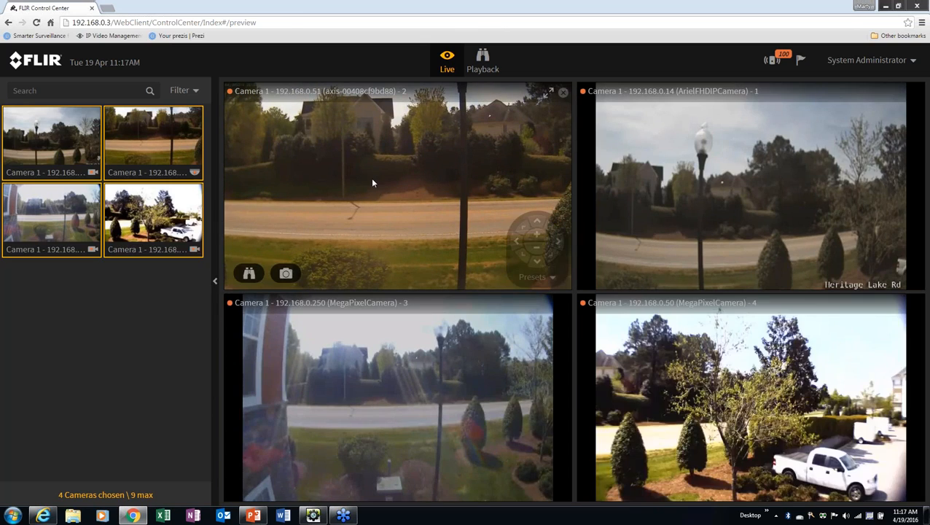
{"action": "double_click", "coordinate": [372, 182]}
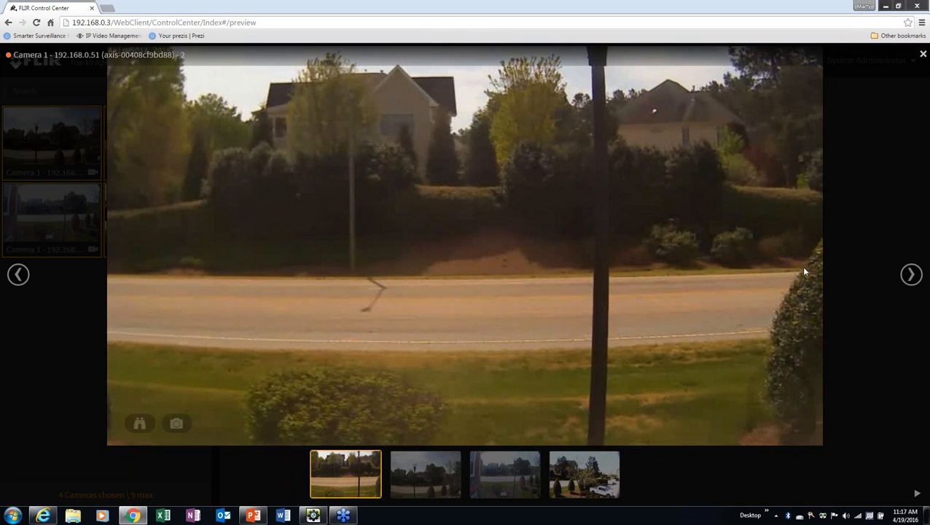
{"action": "left_click", "coordinate": [911, 274]}
{"action": "left_click", "coordinate": [911, 274]}
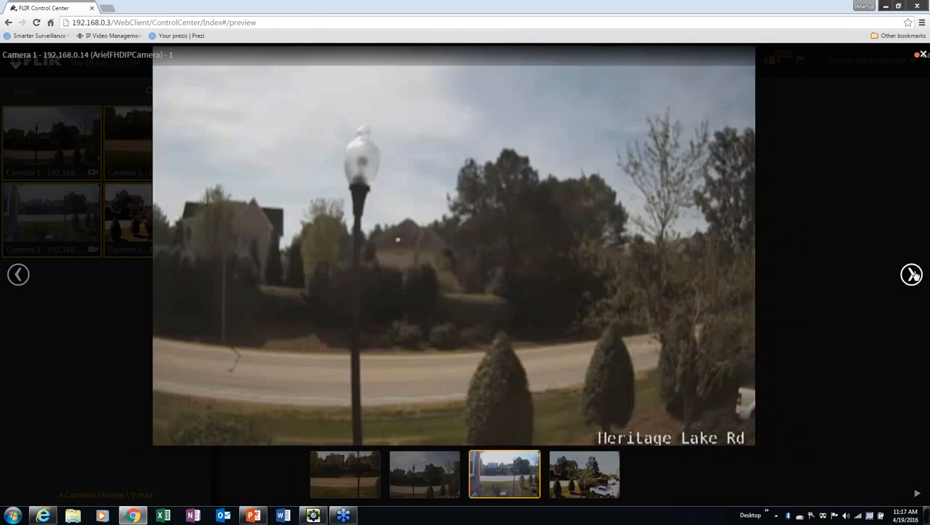
{"action": "left_click", "coordinate": [911, 274]}
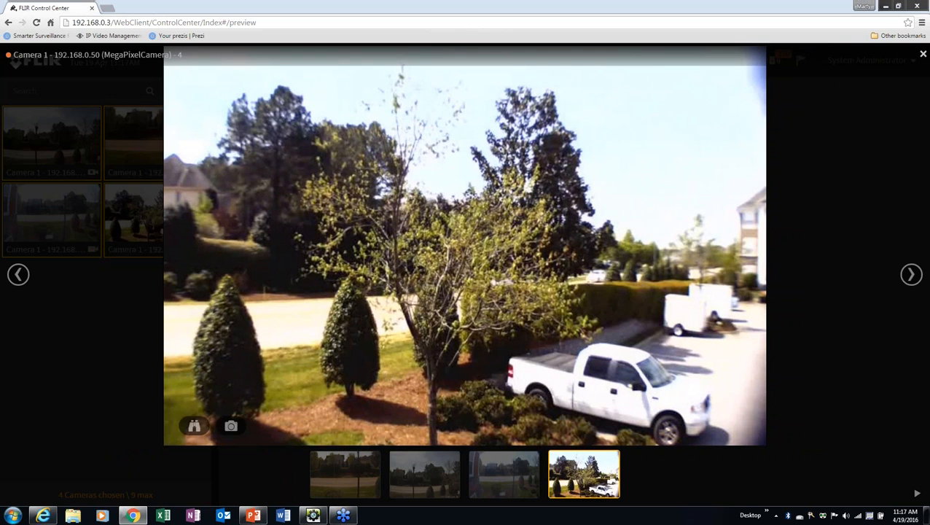
{"action": "left_click", "coordinate": [922, 54]}
{"action": "mouse_move", "coordinate": [421, 249]}
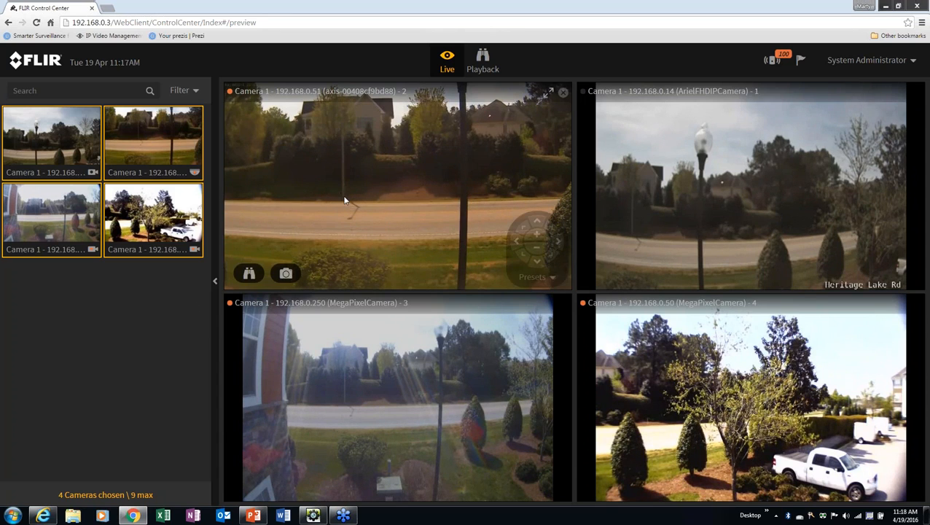
Take a snapshot of the 192.168.0.51 camera's live tile with its camera button
{"action": "mouse_move", "coordinate": [312, 362]}
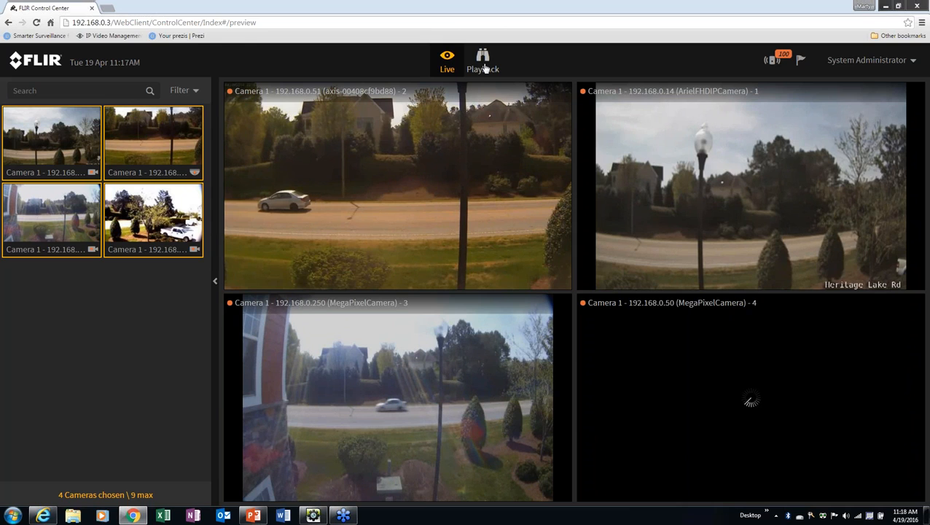
{"action": "mouse_move", "coordinate": [371, 267]}
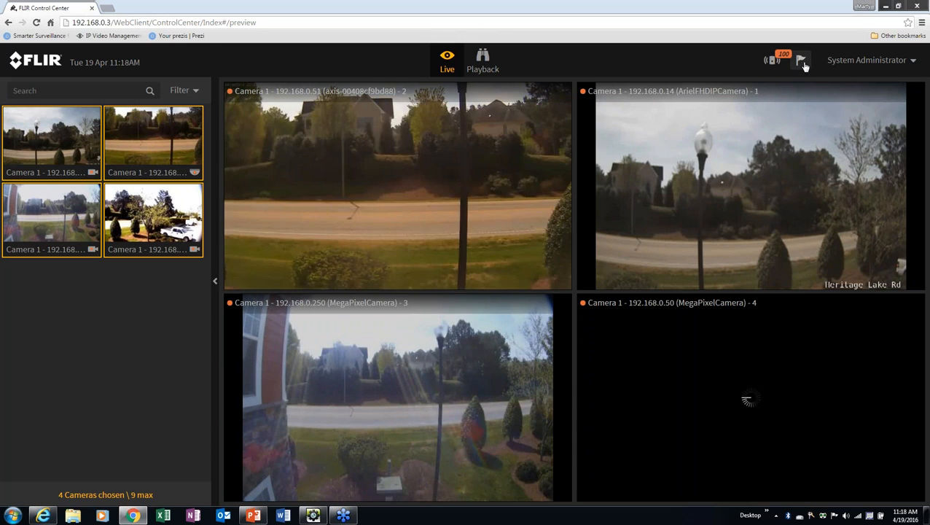
{"action": "mouse_move", "coordinate": [360, 212]}
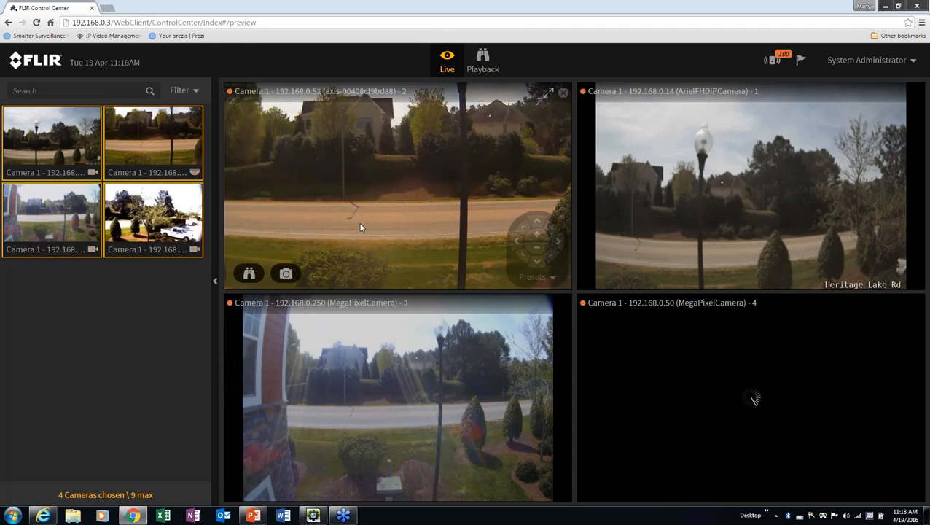
{"action": "left_click", "coordinate": [287, 274]}
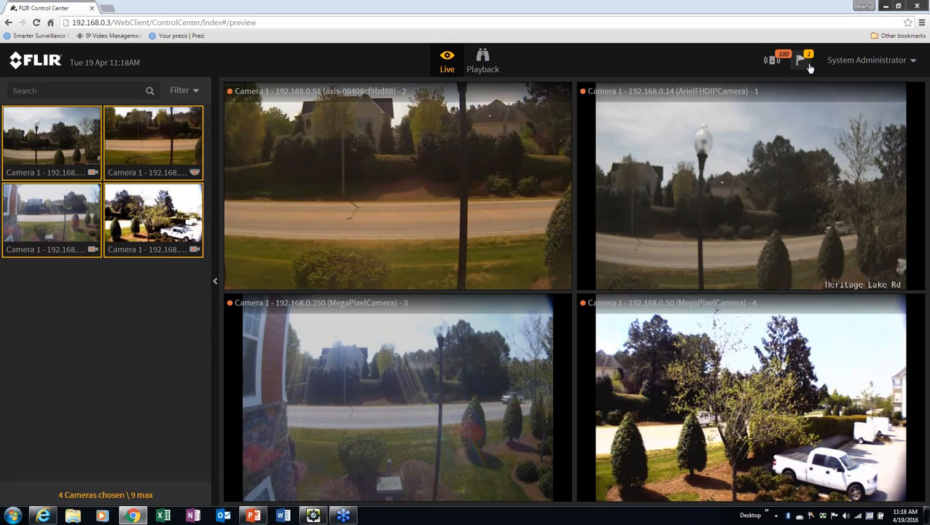
{"action": "mouse_move", "coordinate": [337, 227]}
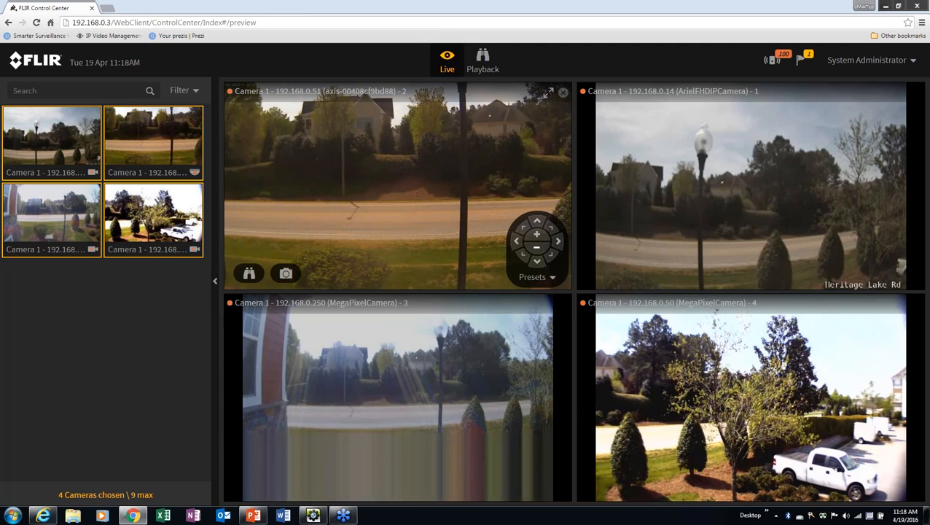
Pan the 192.168.0.51 camera right, then move it to preset 1 and then preset 3
{"action": "left_click", "coordinate": [559, 243]}
{"action": "left_click", "coordinate": [554, 278]}
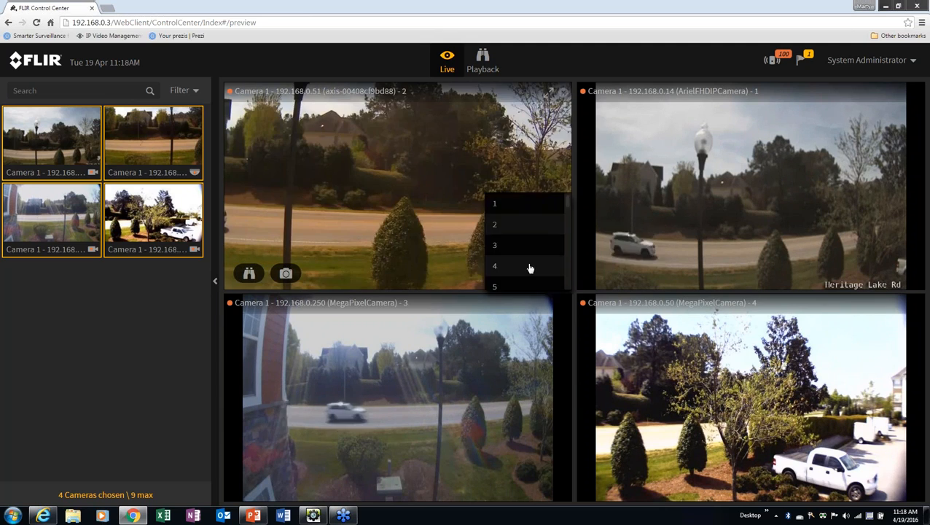
{"action": "left_click", "coordinate": [500, 208]}
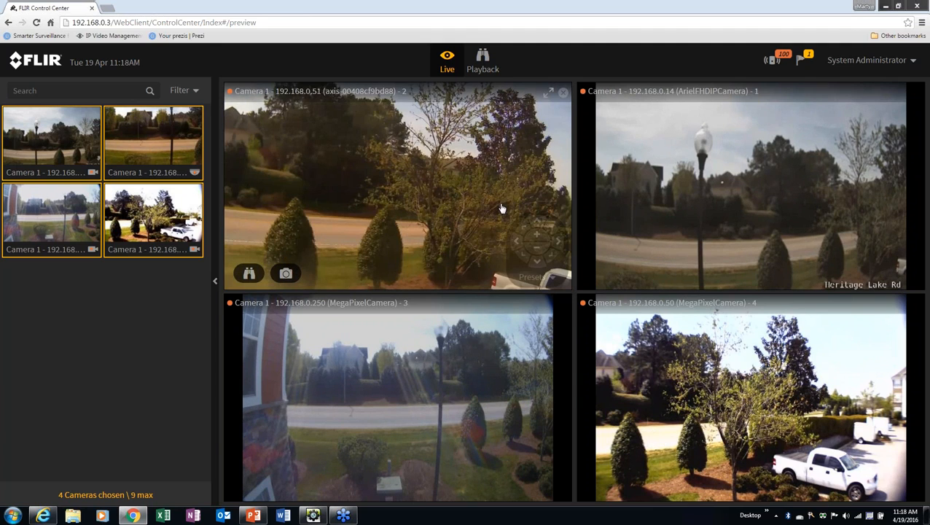
{"action": "left_click", "coordinate": [551, 278]}
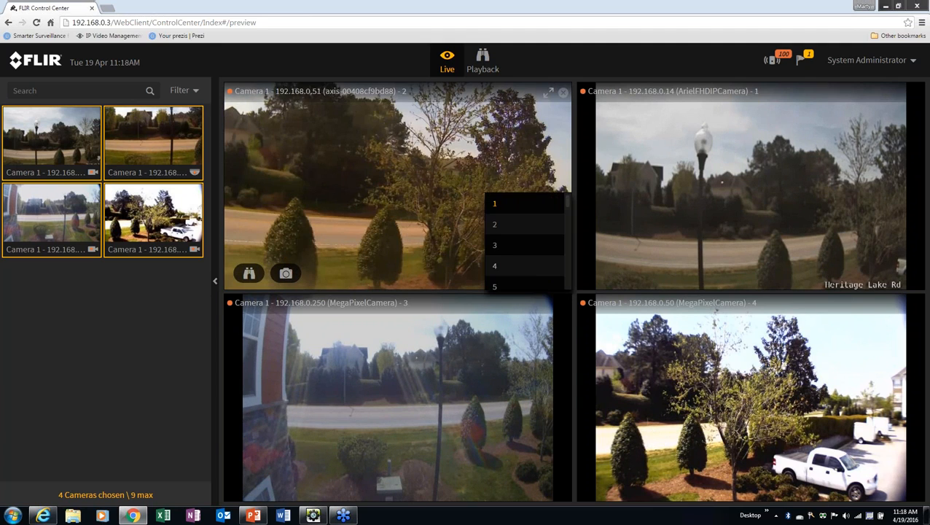
{"action": "left_click", "coordinate": [497, 243]}
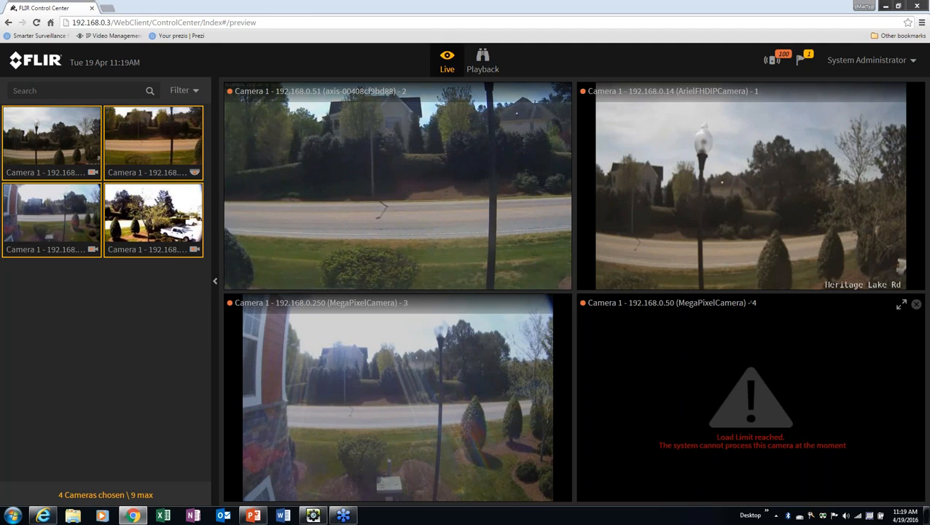
Review the 192.168.0.51 camera's recording in Playback, then return to the Live grid
{"action": "mouse_move", "coordinate": [443, 248]}
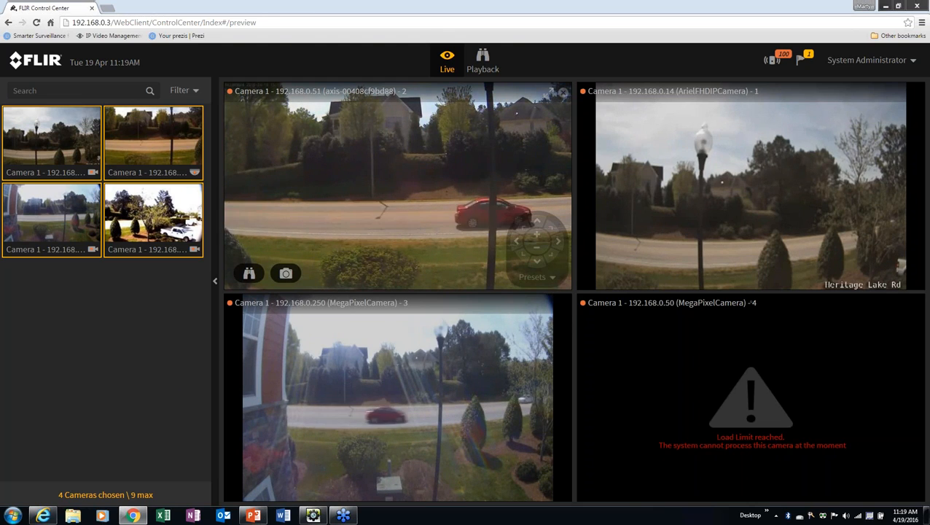
{"action": "left_click", "coordinate": [482, 68]}
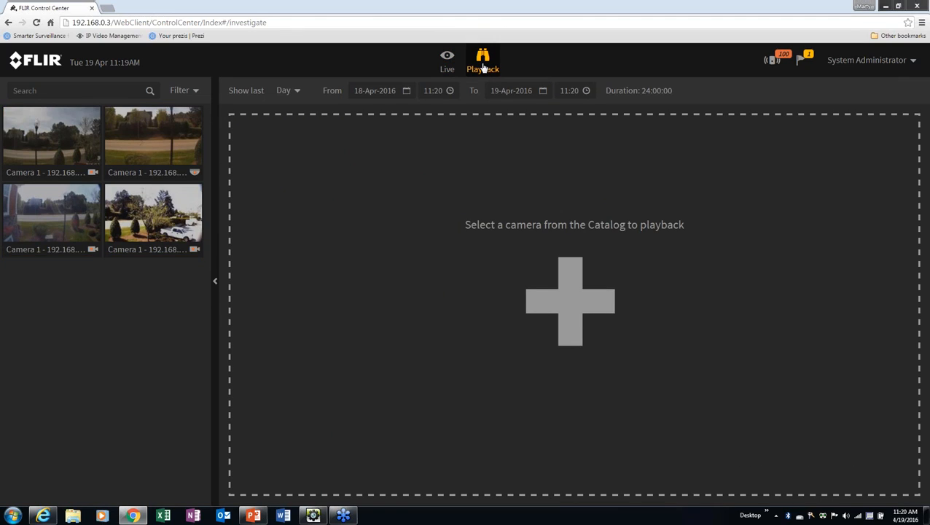
{"action": "left_click", "coordinate": [153, 149]}
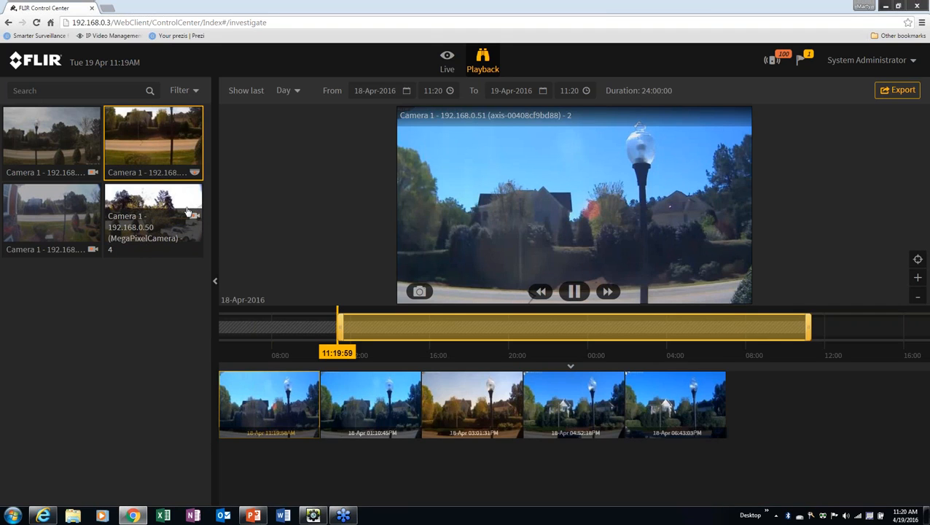
{"action": "left_click", "coordinate": [444, 67]}
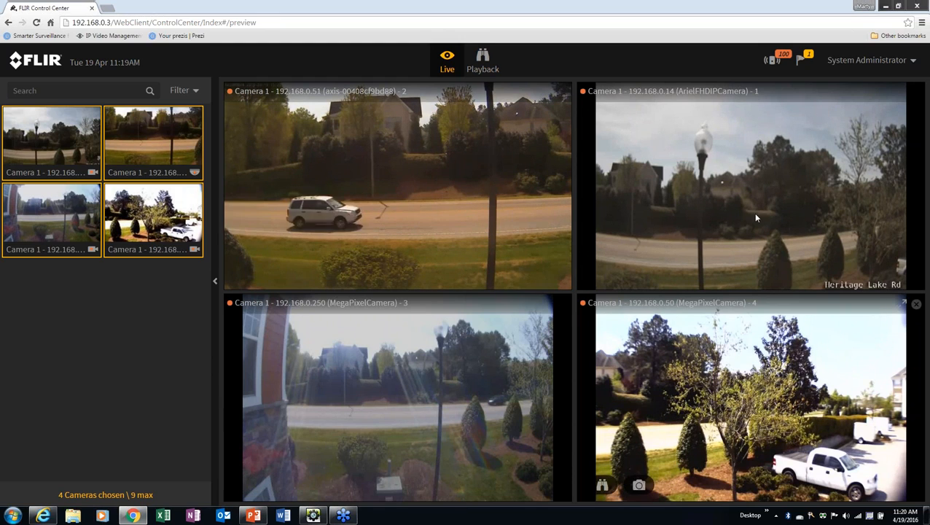
Switch to Playback, loading the 192.168.0.14 camera's last 24 hours of recordings
{"action": "left_click", "coordinate": [602, 271]}
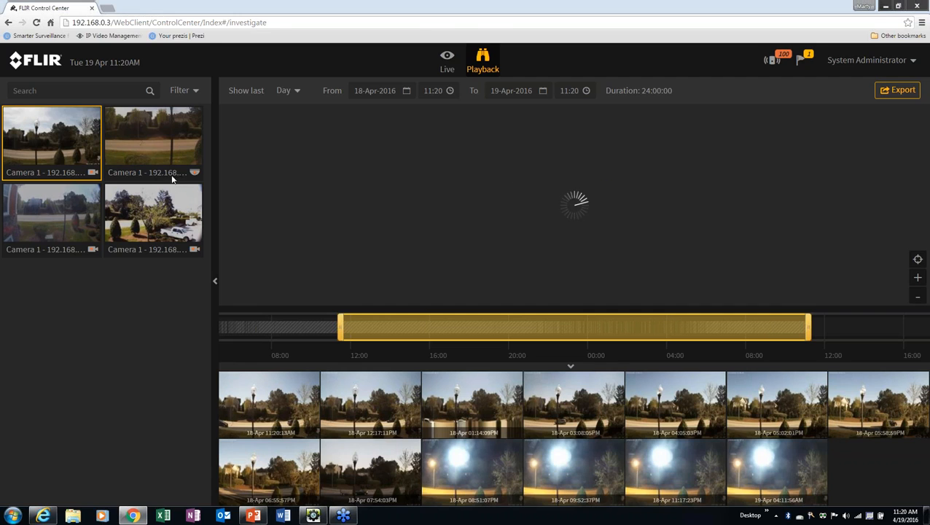
Load and play the 192.168.0.51 axis camera's 24-hour recording
{"action": "left_click", "coordinate": [155, 145]}
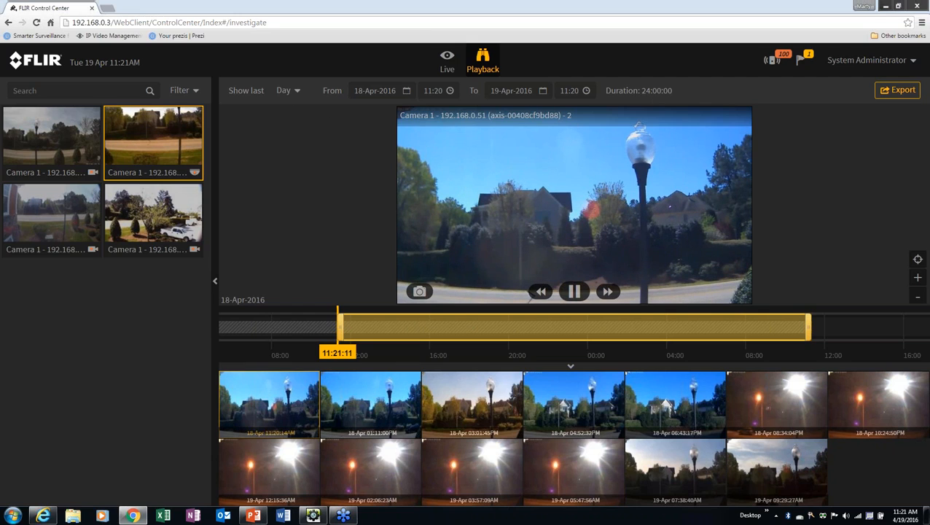
Set Show last to 30 min and slide the timeline to 10:54–11:24 on 19-Apr-2016
{"action": "left_click", "coordinate": [296, 91]}
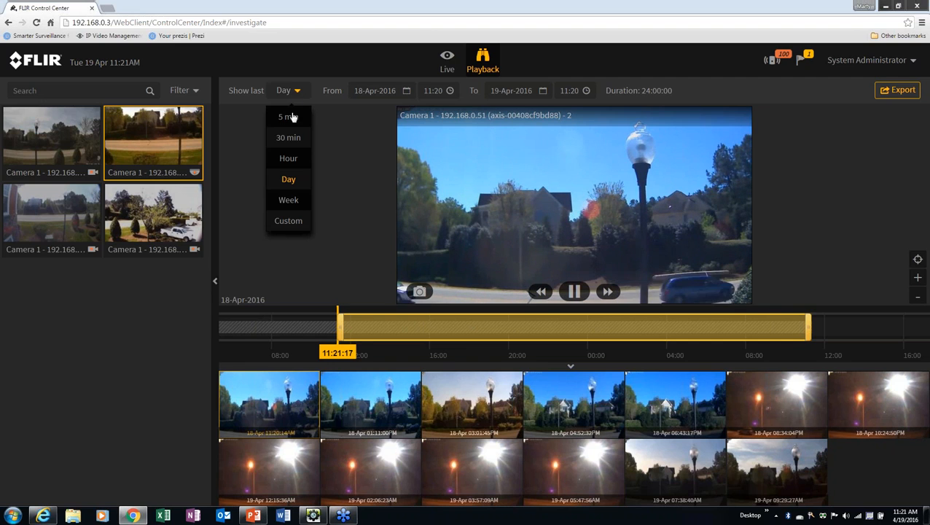
{"action": "left_click", "coordinate": [289, 138]}
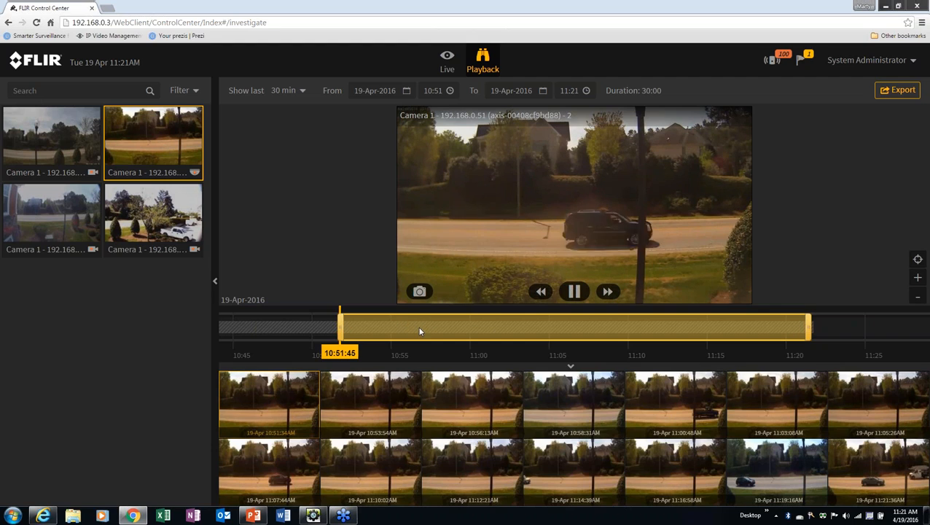
{"action": "left_click_drag", "start_coordinate": [420, 331], "coordinate": [452, 331]}
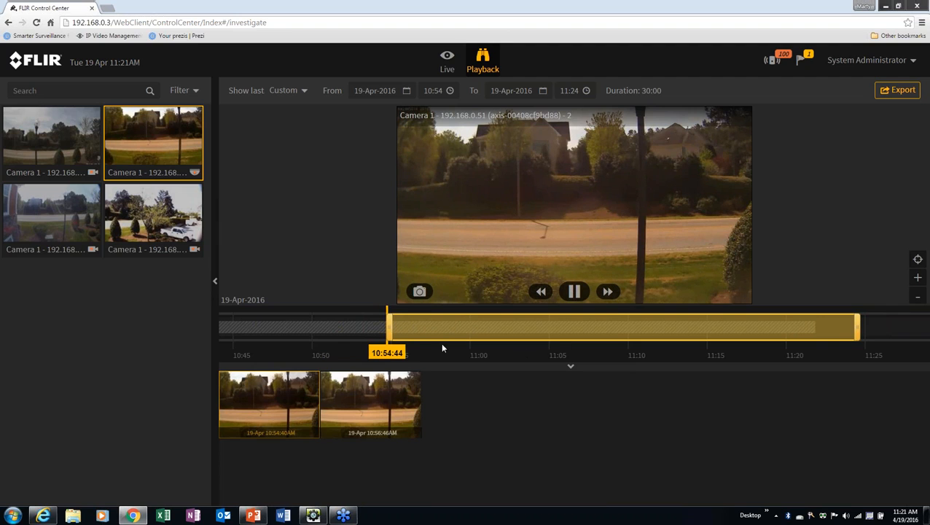
{"action": "left_click_drag", "start_coordinate": [328, 340], "coordinate": [601, 353]}
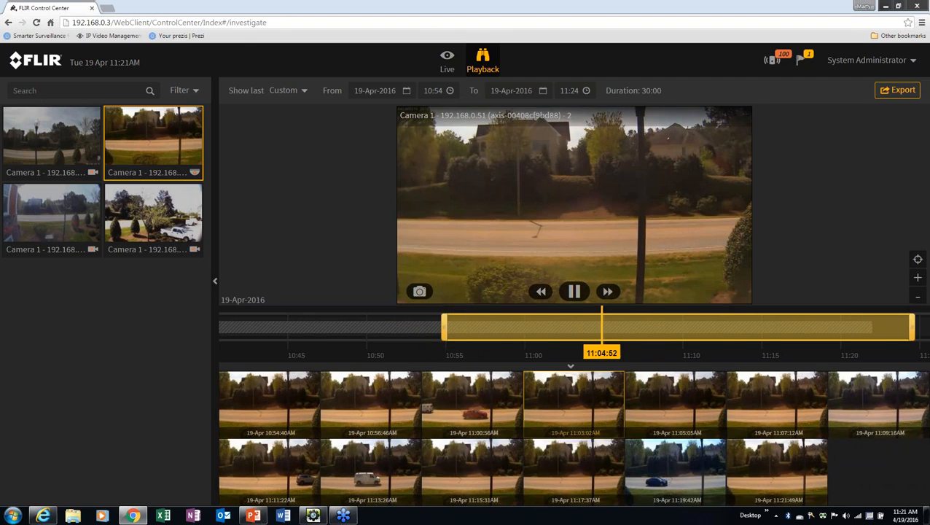
Play the 11:21:49 clip, then move the playhead back to about 10:52 on 19-Apr
{"action": "left_click", "coordinate": [781, 475]}
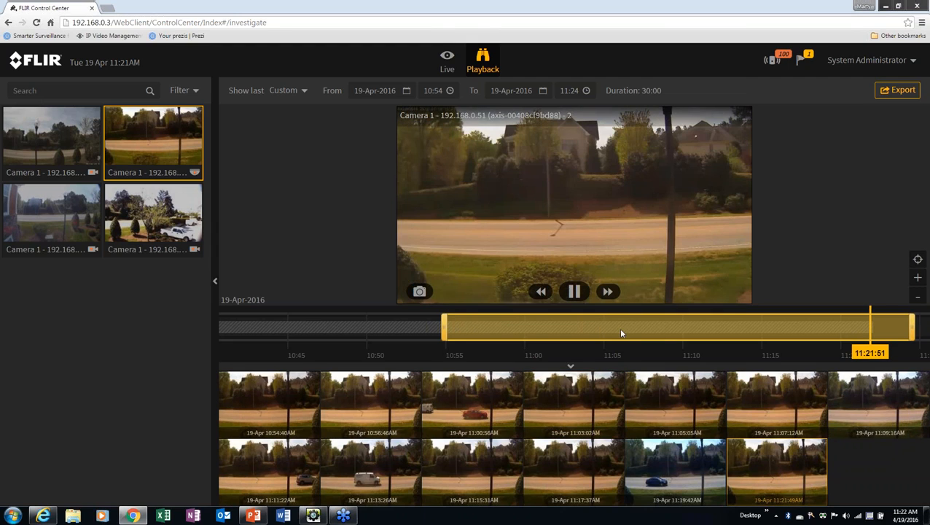
{"action": "left_click", "coordinate": [389, 334]}
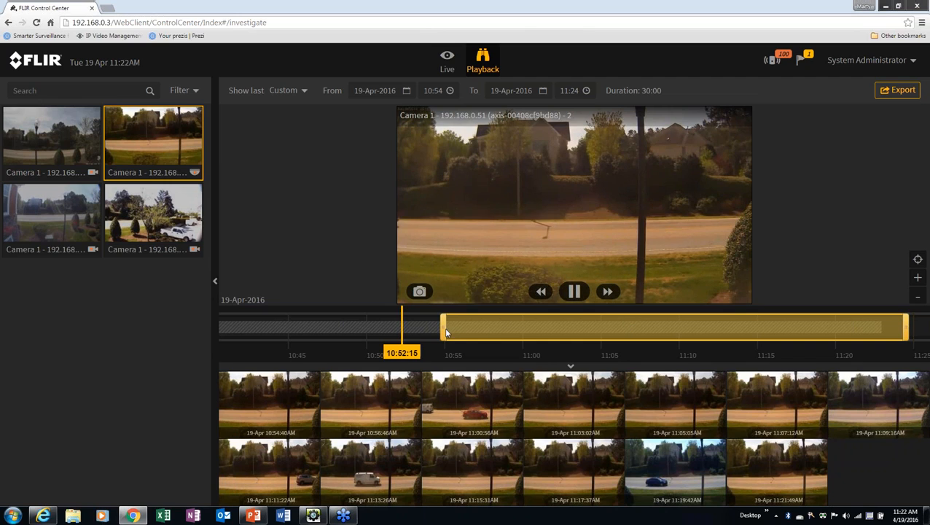
Drag and slide the timeline range handles until the selection covers 10:55–11:14 (18:20)
{"action": "left_click_drag", "start_coordinate": [442, 326], "coordinate": [552, 326]}
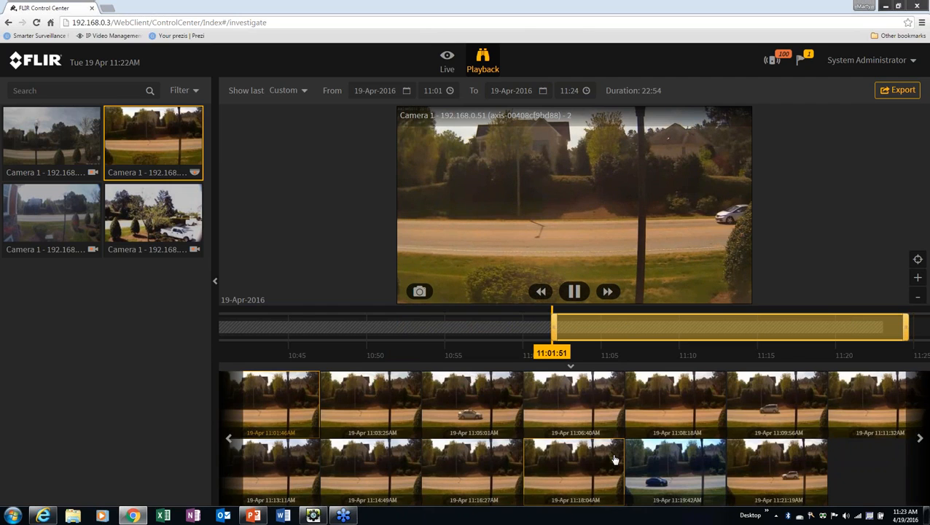
{"action": "left_click_drag", "start_coordinate": [629, 336], "coordinate": [426, 335]}
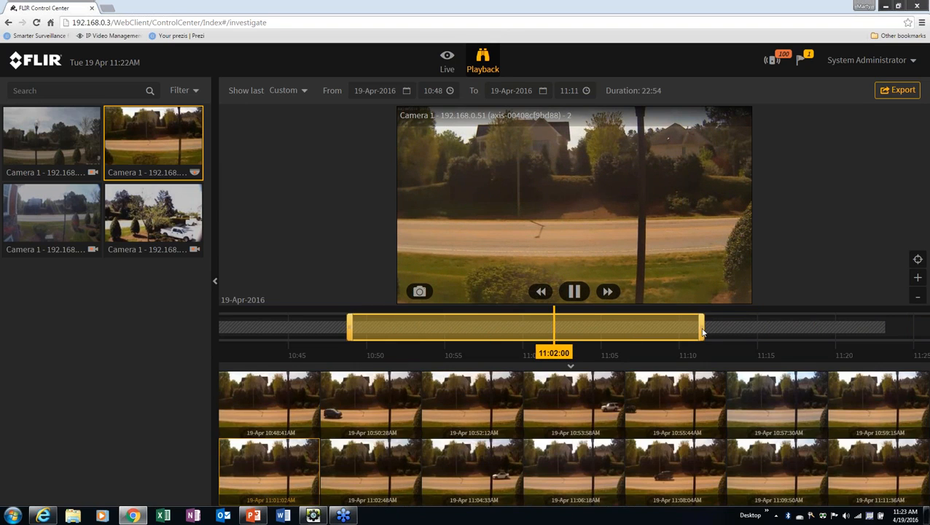
{"action": "left_click_drag", "start_coordinate": [701, 331], "coordinate": [631, 332]}
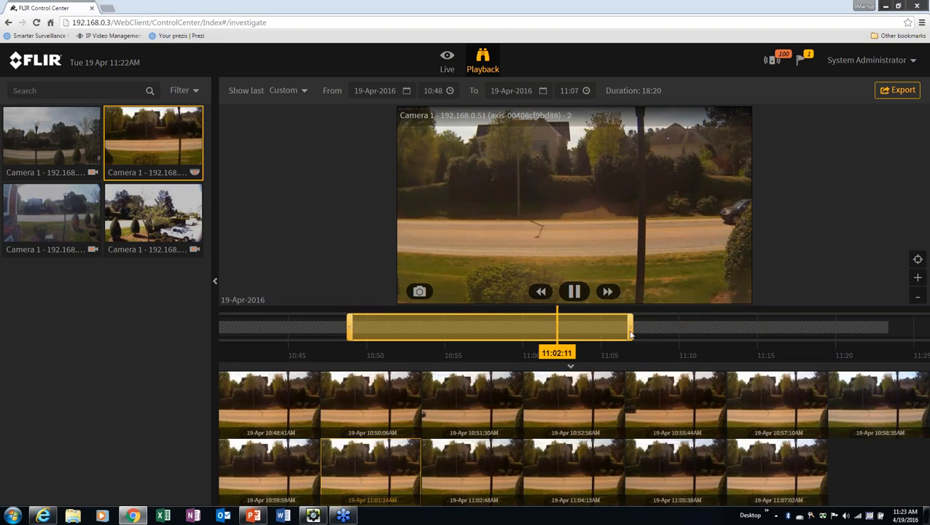
{"action": "left_click_drag", "start_coordinate": [453, 328], "coordinate": [512, 347]}
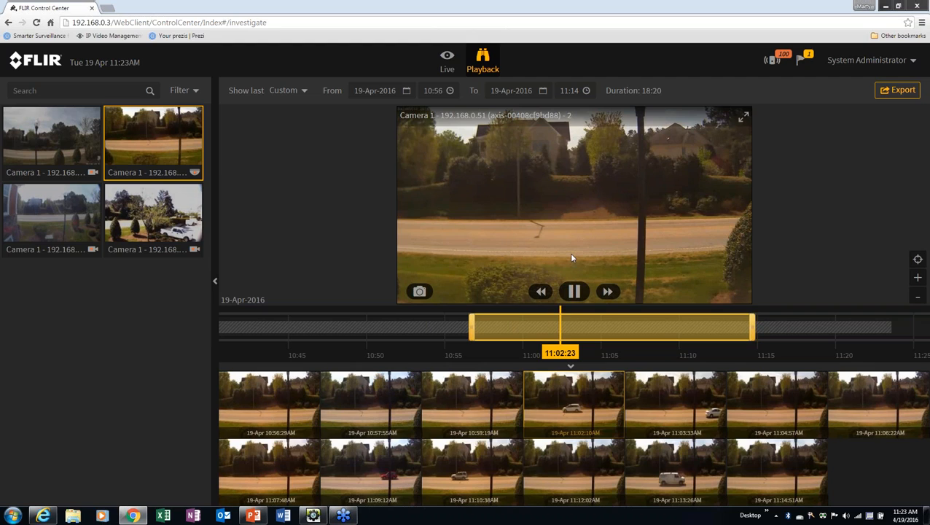
{"action": "mouse_move", "coordinate": [640, 327]}
{"action": "left_mouse_down"}
{"action": "mouse_move", "coordinate": [569, 333]}
{"action": "mouse_move", "coordinate": [633, 336]}
{"action": "left_mouse_up"}
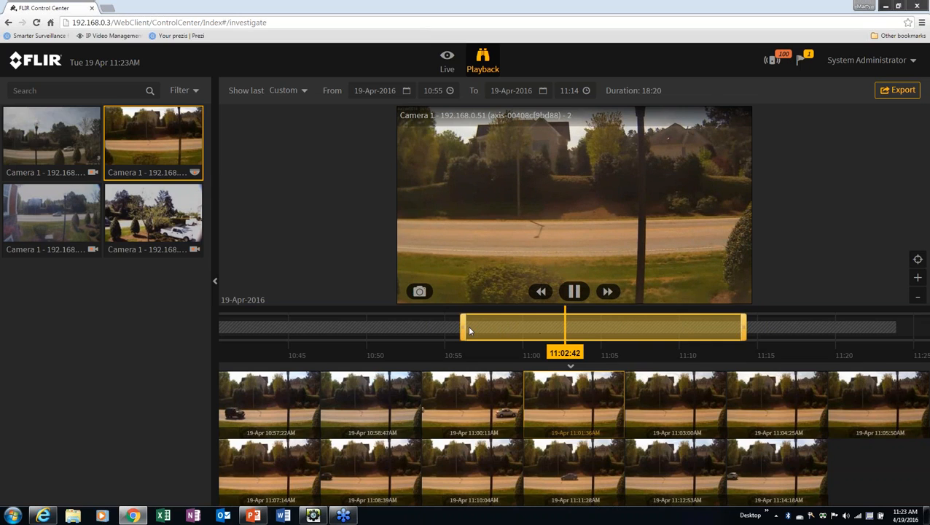
Pause on the 11:00:11 clip and trim the range to 10:59–11:03 (3:30)
{"action": "left_click", "coordinate": [472, 402]}
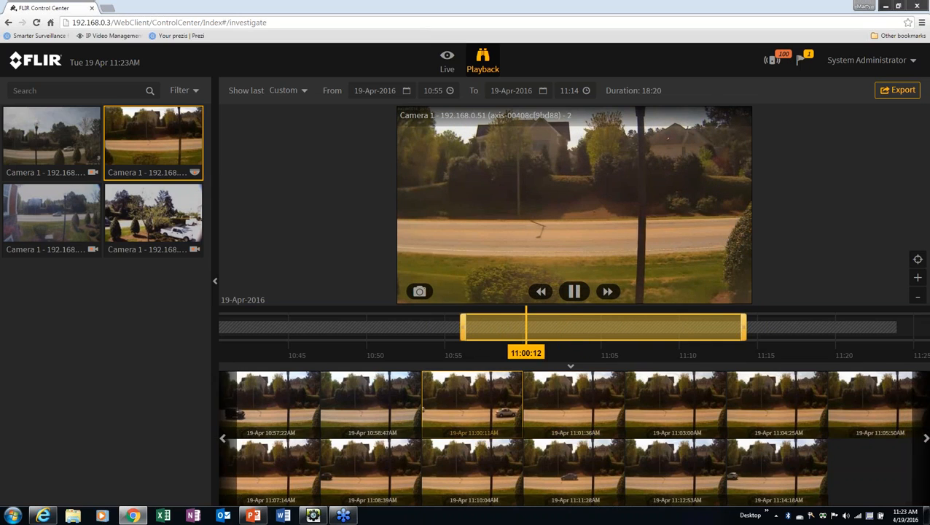
{"action": "left_click", "coordinate": [569, 293]}
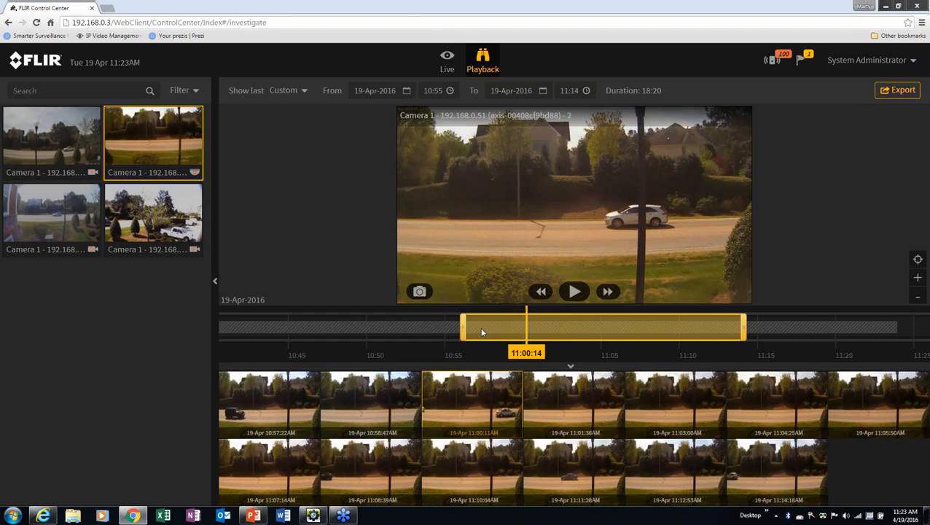
{"action": "left_click_drag", "start_coordinate": [464, 328], "coordinate": [524, 327]}
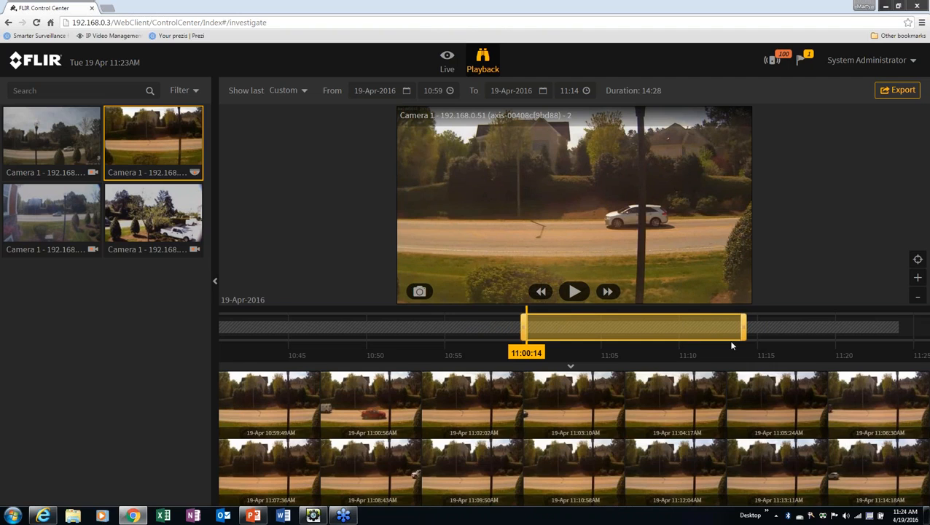
{"action": "left_click_drag", "start_coordinate": [743, 328], "coordinate": [573, 329]}
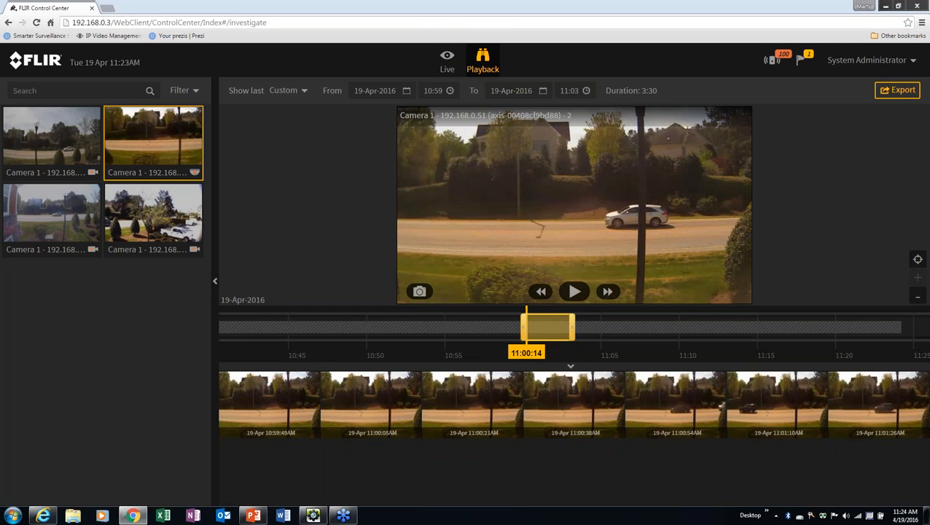
Export the 3m31s clip from 19-Apr-2016 10:59:50 in DVT format
{"action": "left_click", "coordinate": [889, 98]}
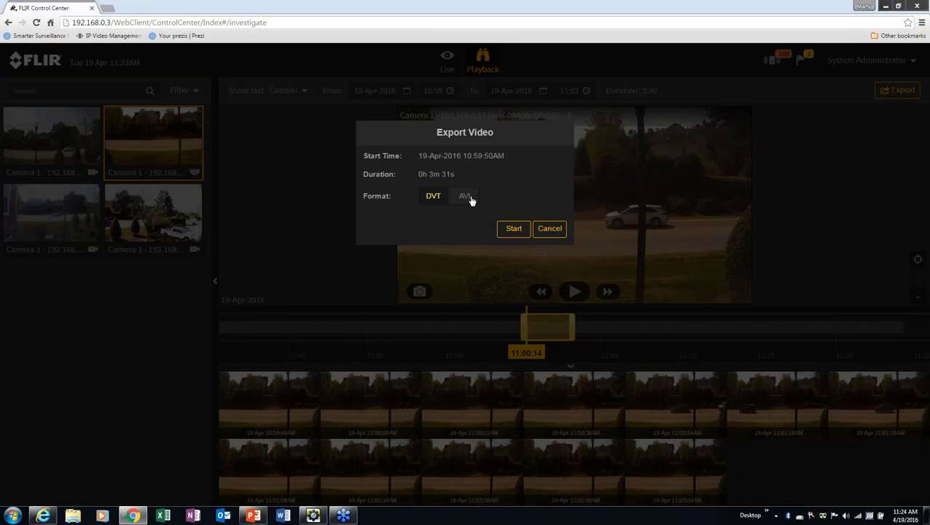
{"action": "left_click", "coordinate": [512, 230]}
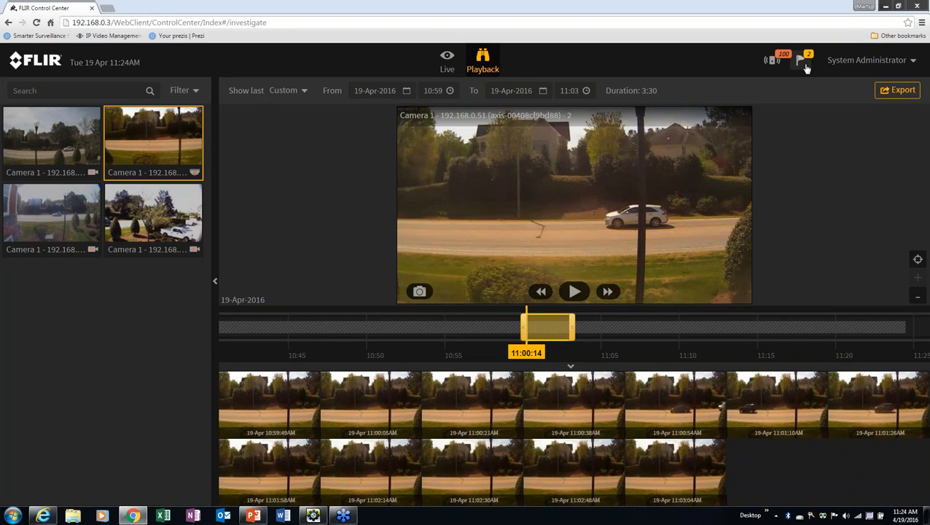
Download the DVT video export from the exports list as a 47.3 MB zip
{"action": "left_click", "coordinate": [804, 64]}
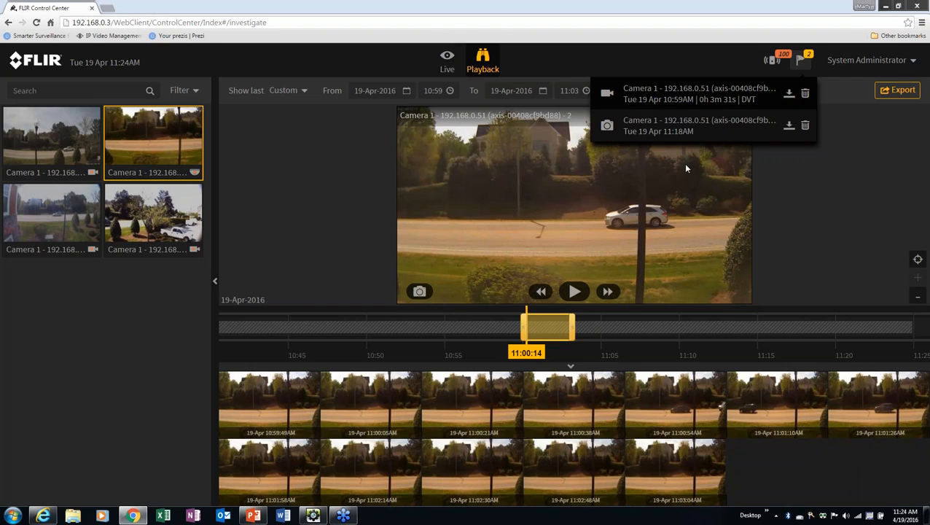
{"action": "left_click", "coordinate": [788, 95]}
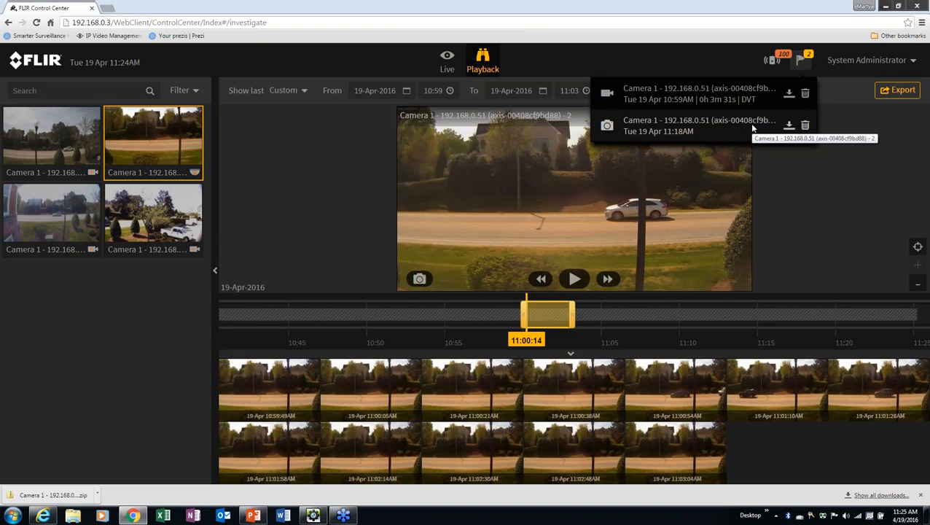
Delete the DVT export, then stretch the playback range to 10:57–11:05 (7:28)
{"action": "left_click", "coordinate": [806, 95]}
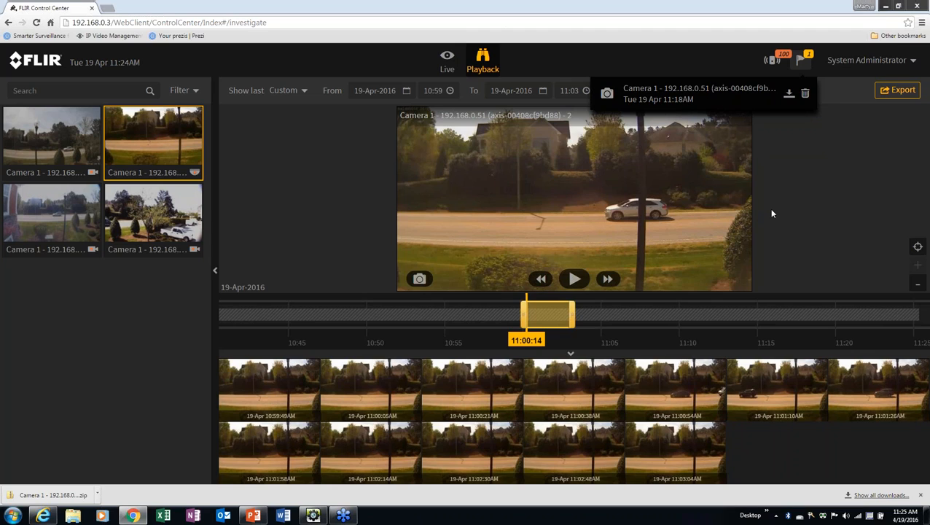
{"action": "left_click_drag", "start_coordinate": [573, 320], "coordinate": [602, 320]}
{"action": "left_click_drag", "start_coordinate": [522, 317], "coordinate": [489, 317]}
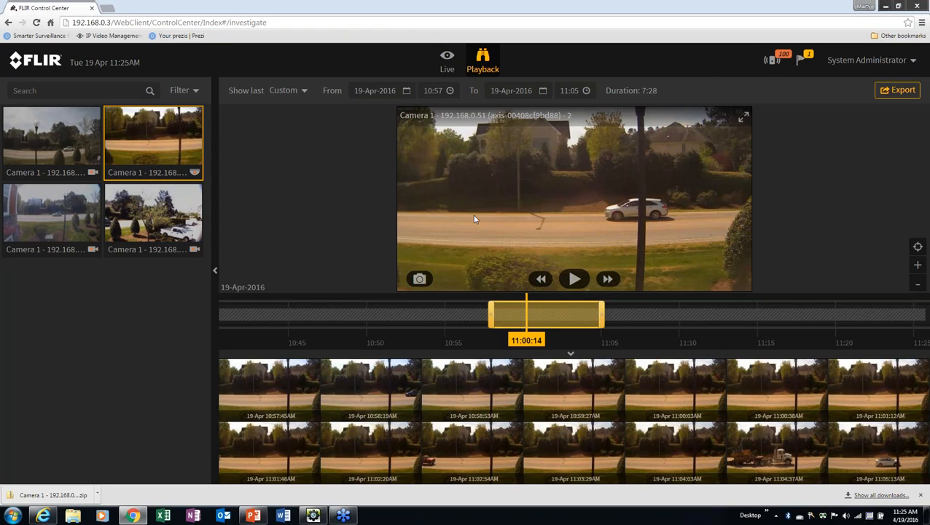
View the Fence Line #8652 alarm, then clear all 100 alarms and confirm
{"action": "left_click", "coordinate": [780, 61]}
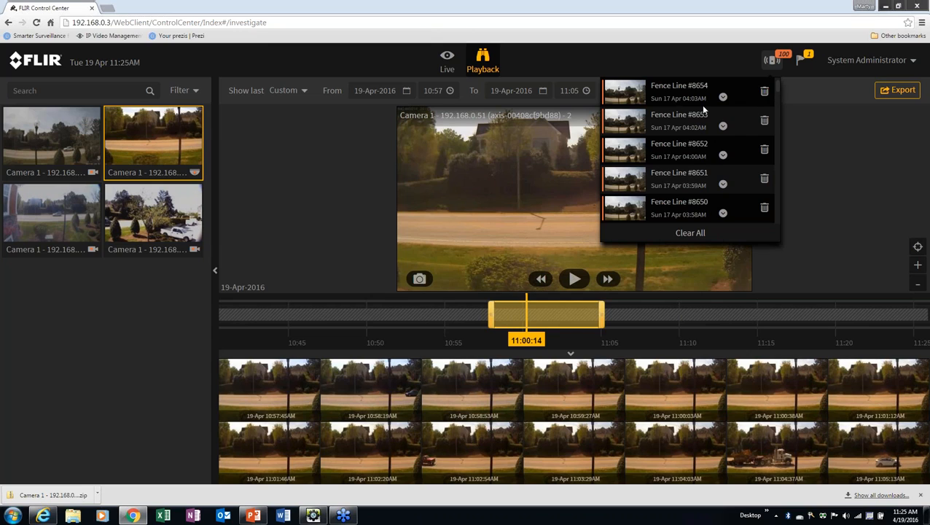
{"action": "left_click", "coordinate": [626, 156]}
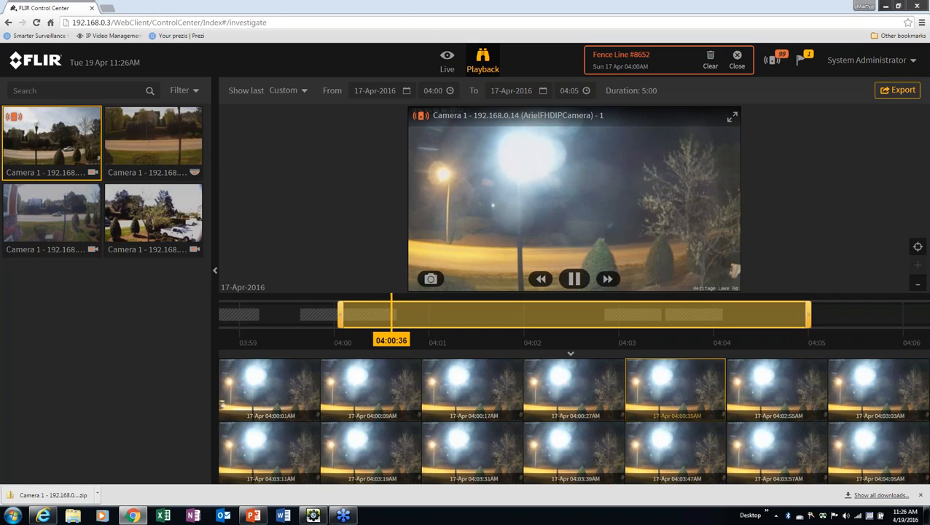
{"action": "left_click", "coordinate": [772, 61]}
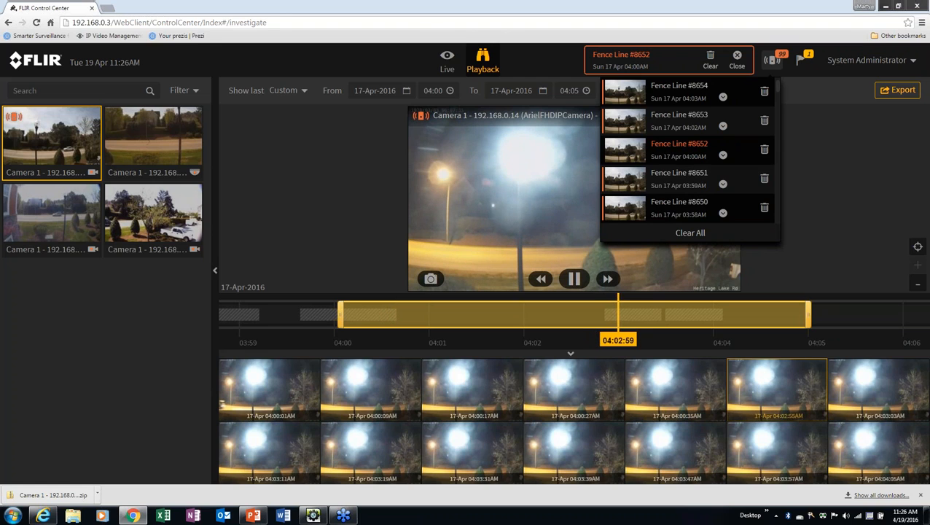
{"action": "left_click", "coordinate": [688, 234]}
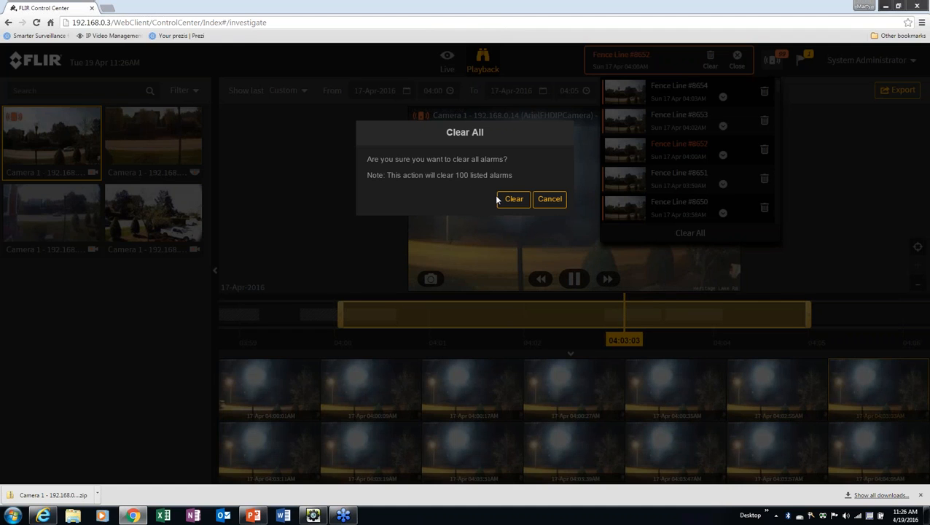
{"action": "left_click", "coordinate": [514, 198]}
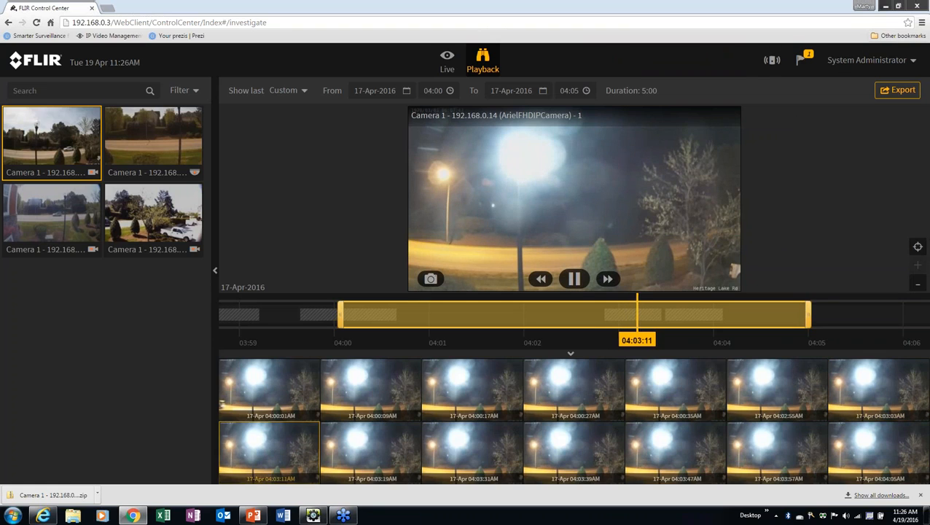
In AdminCenter, add a Trigger alarm action to Camera 1's Zone motion on event
{"action": "left_click", "coordinate": [315, 515]}
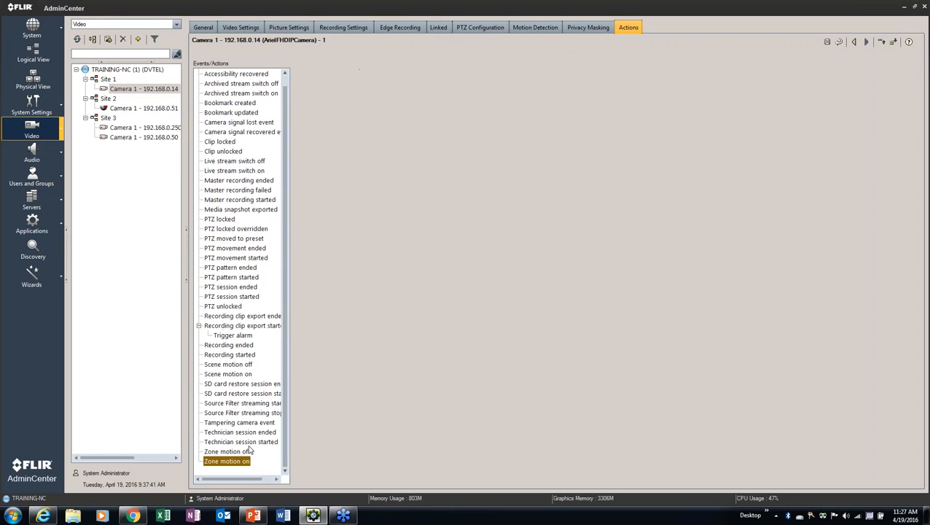
{"action": "right_click", "coordinate": [242, 462]}
{"action": "left_click", "coordinate": [269, 457]}
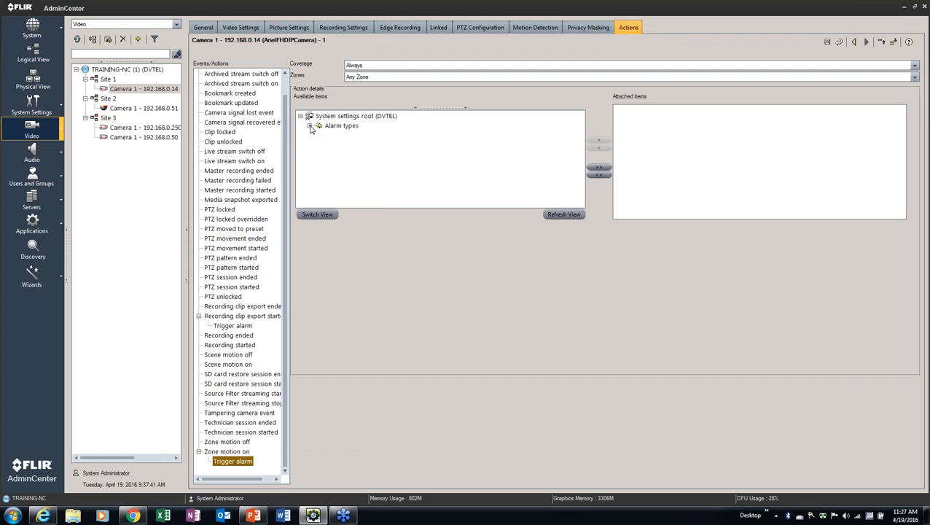
Attach the Fence Line alarm type to that trigger, dismissing an update-failed error, then view General settings
{"action": "left_click", "coordinate": [310, 127]}
{"action": "left_click", "coordinate": [342, 145]}
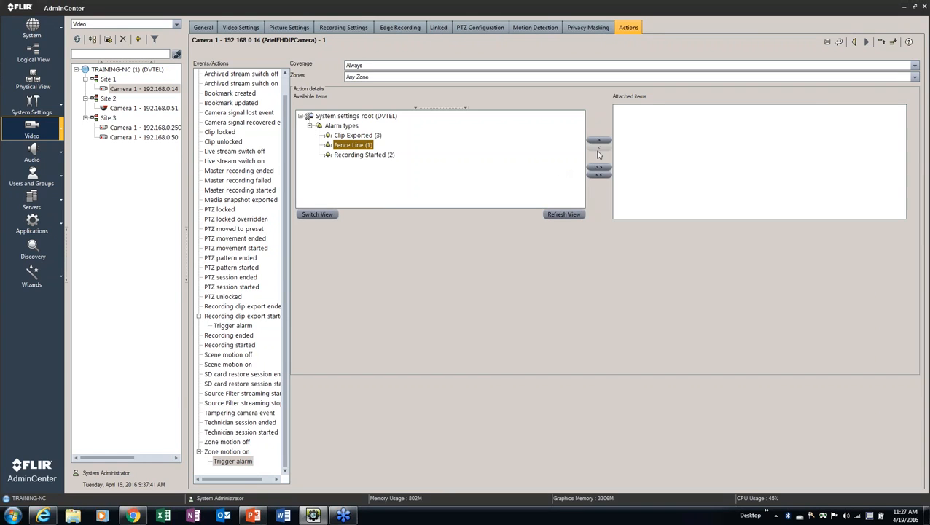
{"action": "left_click", "coordinate": [826, 43]}
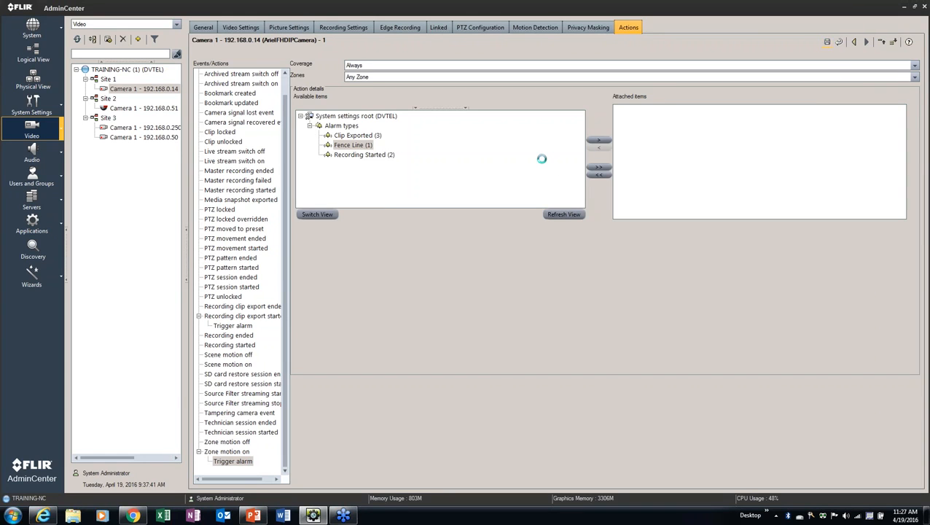
{"action": "left_click", "coordinate": [466, 280]}
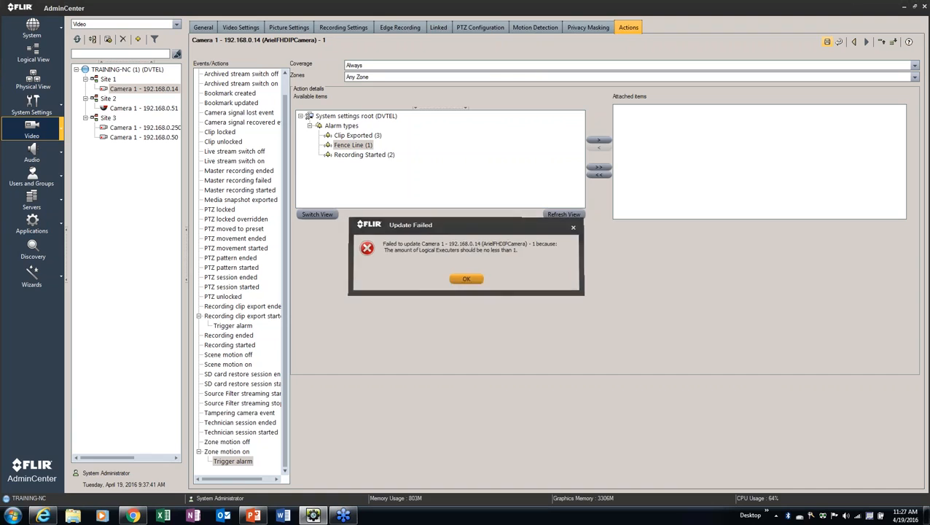
{"action": "left_click", "coordinate": [598, 140]}
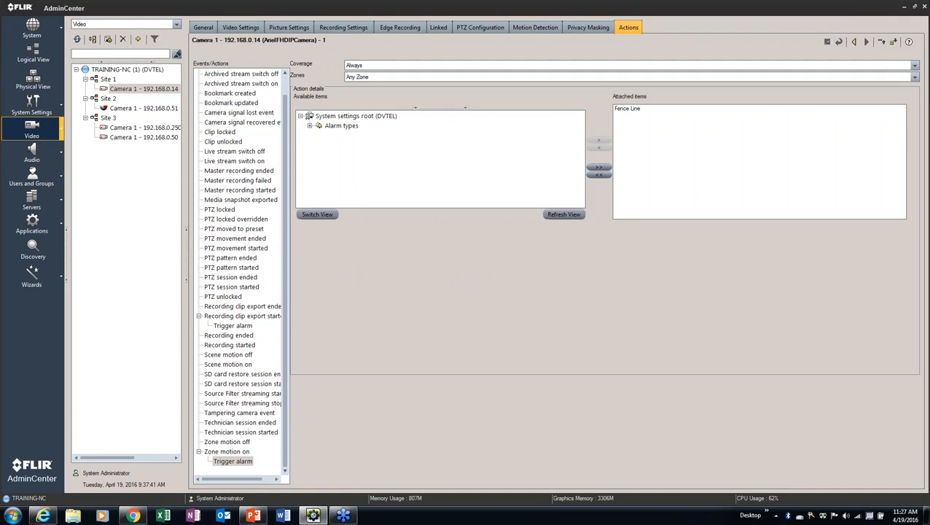
{"action": "left_click", "coordinate": [202, 27]}
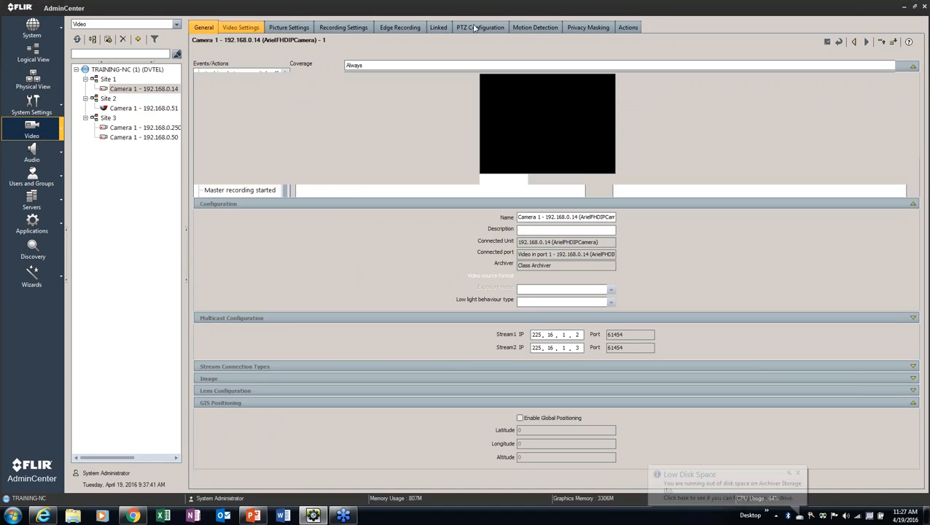
Return to Control Center and pan Camera 1's timeline back to show footage from 03:57
{"action": "left_click", "coordinate": [902, 8]}
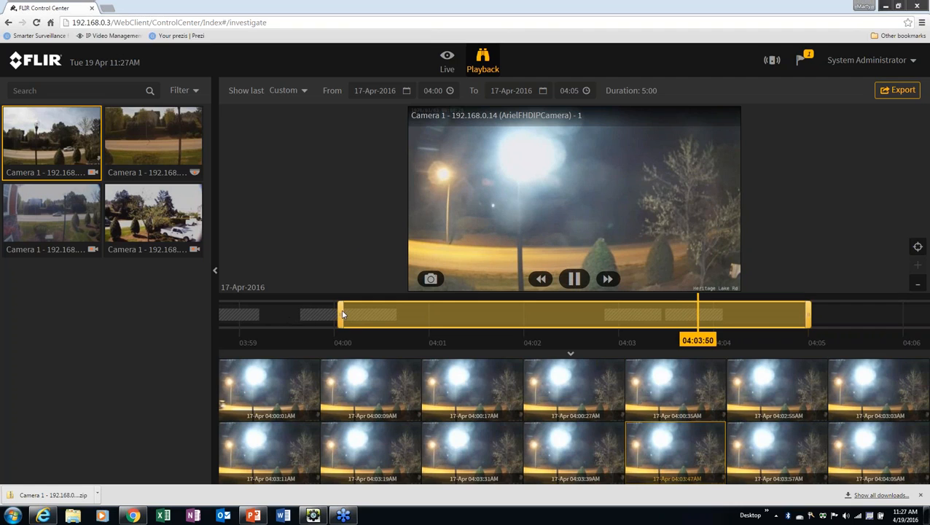
{"action": "left_click_drag", "start_coordinate": [306, 318], "coordinate": [447, 320]}
{"action": "left_click_drag", "start_coordinate": [360, 315], "coordinate": [423, 315]}
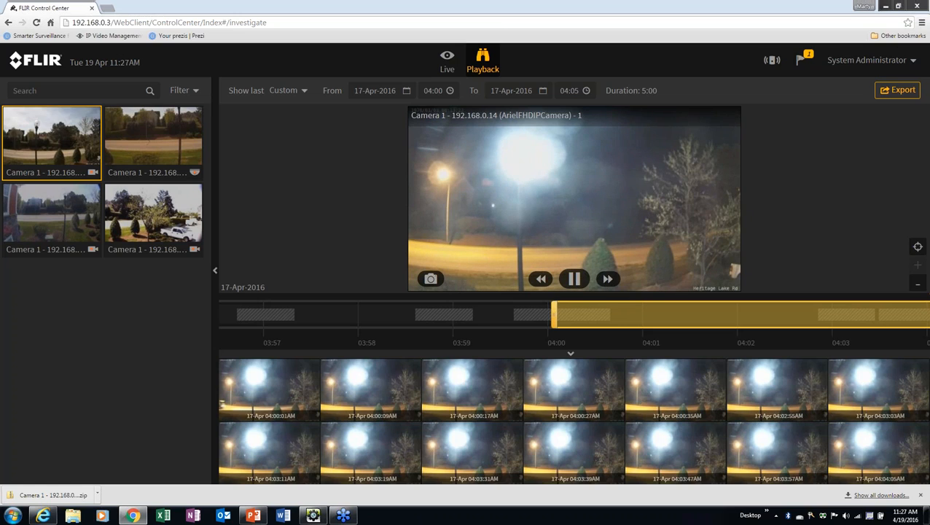
Log out, sign back in as administrator, and show only Camera 1 (192.168.0.14) in Live view
{"action": "left_click", "coordinate": [890, 64]}
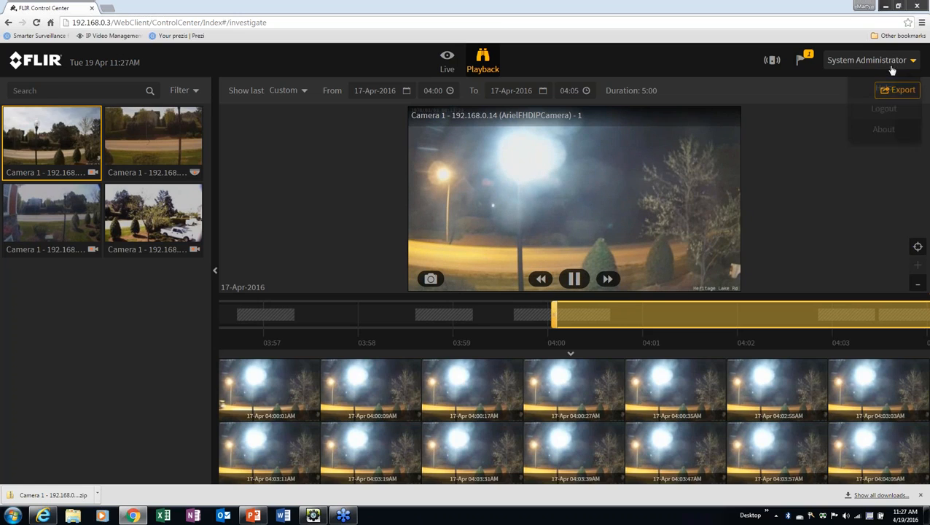
{"action": "left_click", "coordinate": [883, 109]}
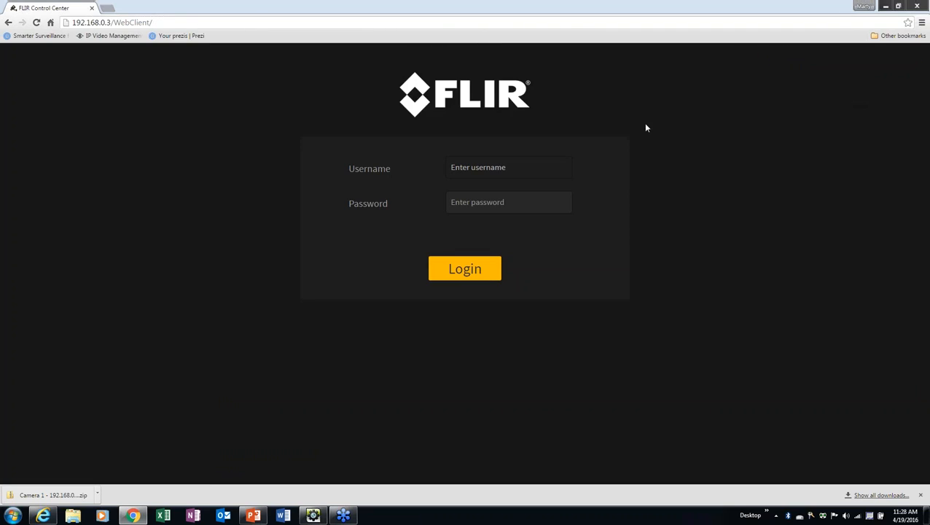
{"action": "type", "text": "admin"}
{"action": "key", "text": "Return"}
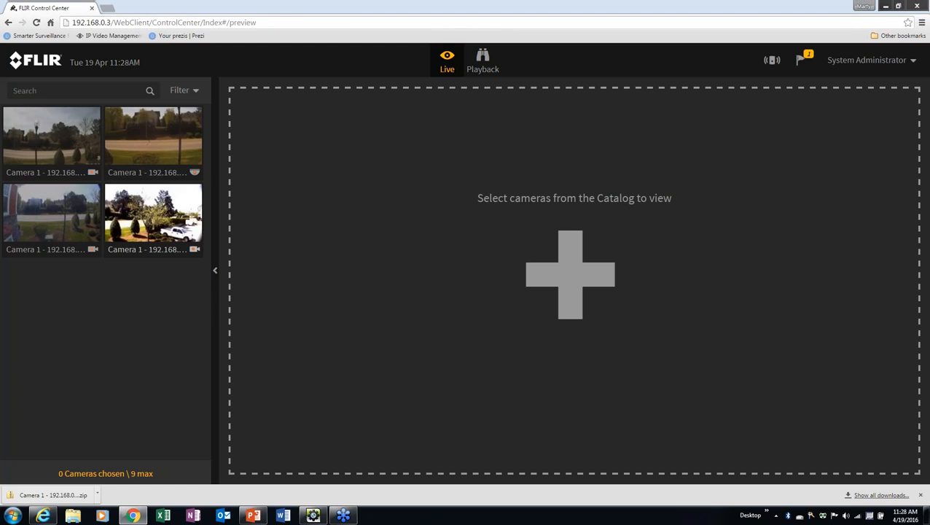
{"action": "double_click", "coordinate": [76, 151]}
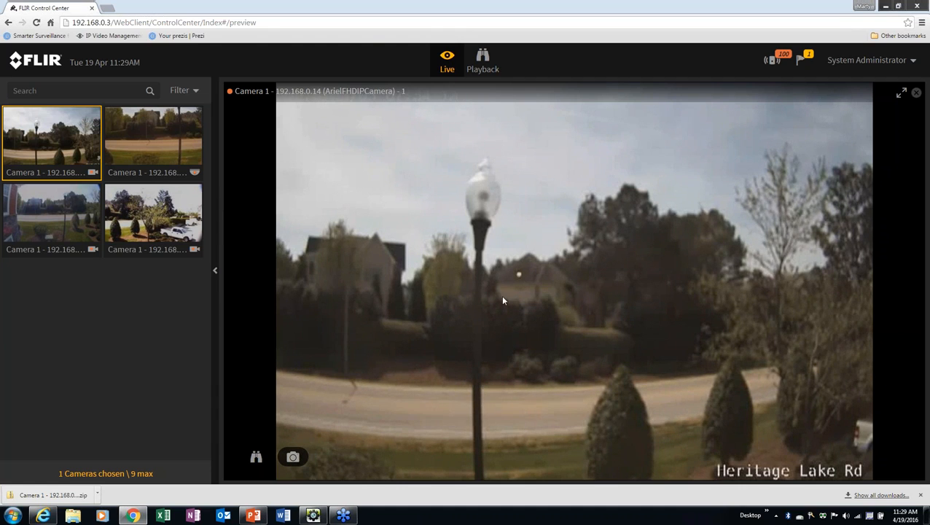
{"action": "left_click", "coordinate": [910, 66]}
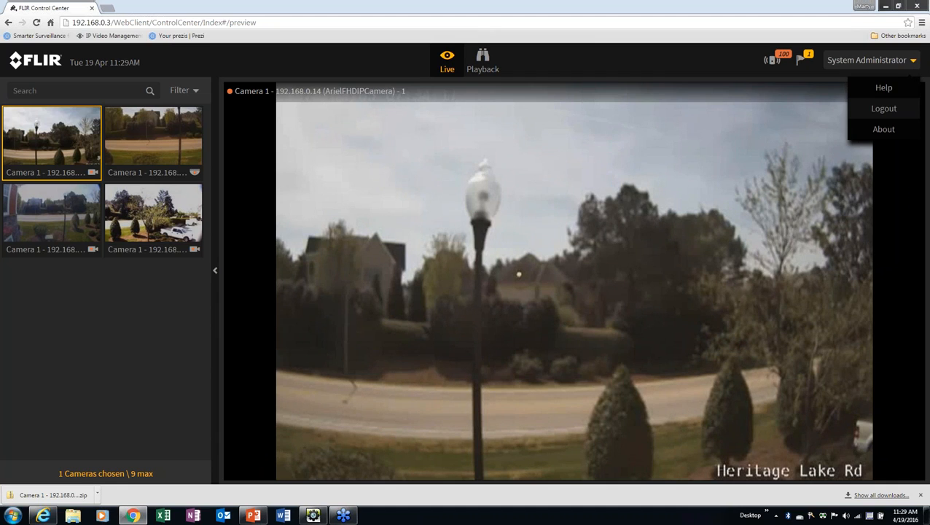
Read the Guide's Alarms help topic, then add camera 192.168.0.50 to Live view beside Camera 1
{"action": "left_click", "coordinate": [883, 89]}
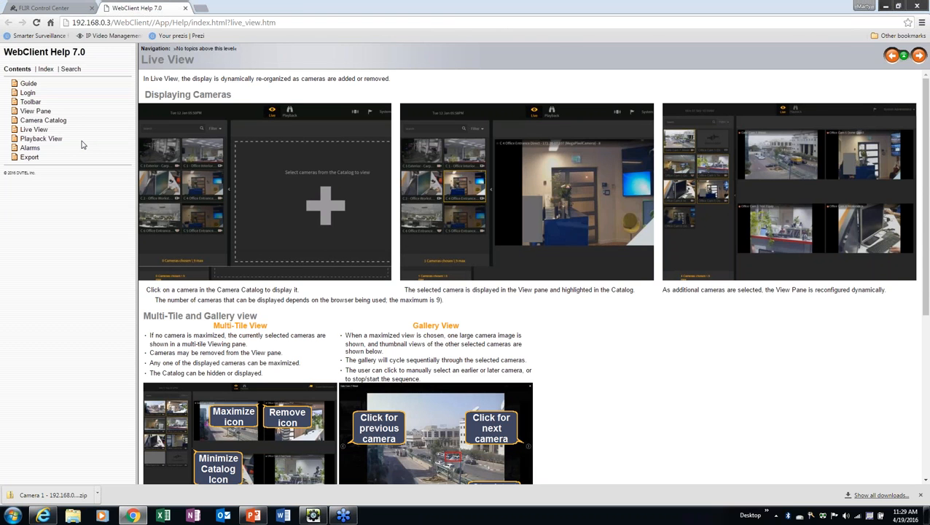
{"action": "left_click", "coordinate": [29, 84]}
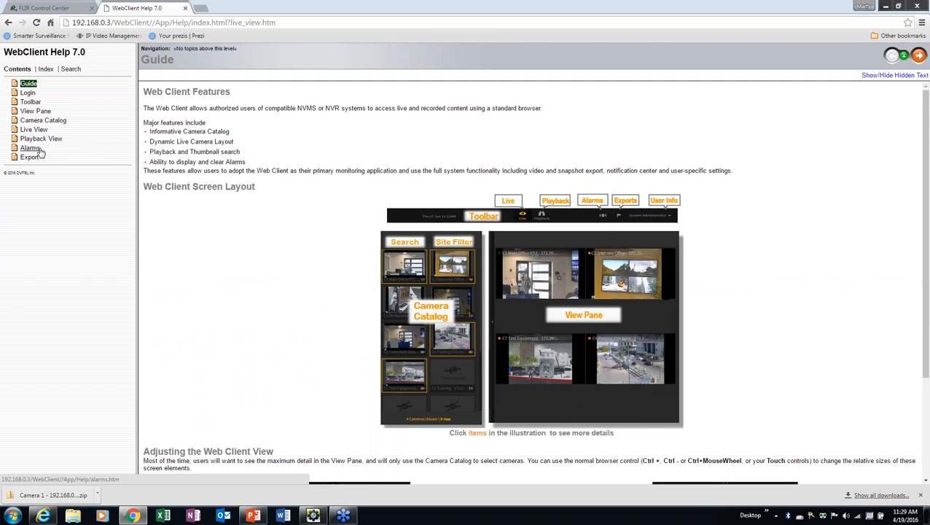
{"action": "left_click", "coordinate": [31, 149]}
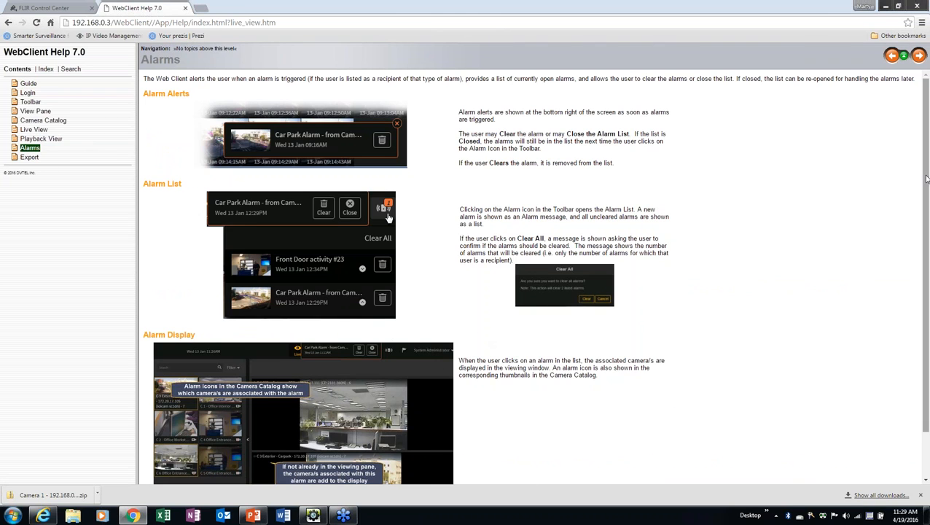
{"action": "scroll", "coordinate": [813, 257], "scroll_direction": "down", "scroll_amount": 2}
{"action": "scroll", "coordinate": [811, 260], "scroll_direction": "up", "scroll_amount": 2}
{"action": "scroll", "coordinate": [808, 265], "scroll_direction": "down", "scroll_amount": 1}
{"action": "scroll", "coordinate": [773, 267], "scroll_direction": "up", "scroll_amount": 1}
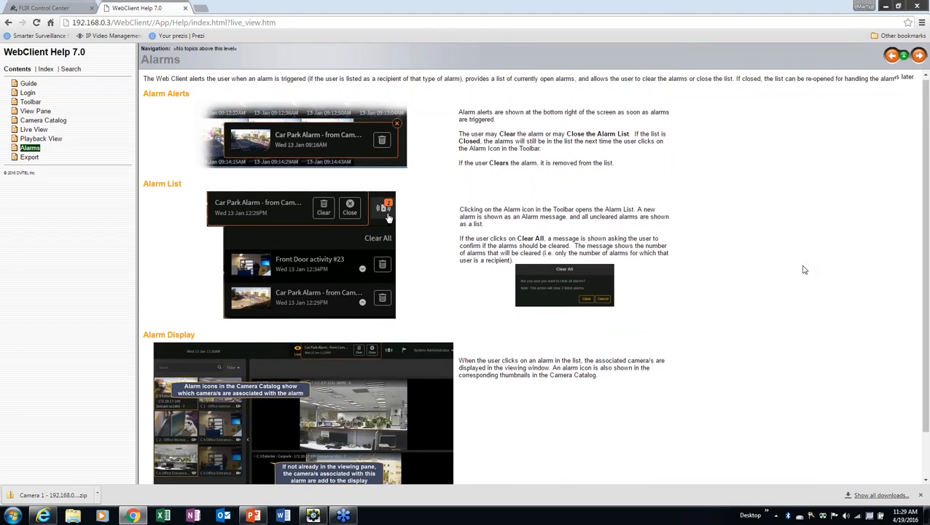
{"action": "scroll", "coordinate": [802, 270], "scroll_direction": "down", "scroll_amount": 1}
{"action": "scroll", "coordinate": [794, 270], "scroll_direction": "down", "scroll_amount": 1}
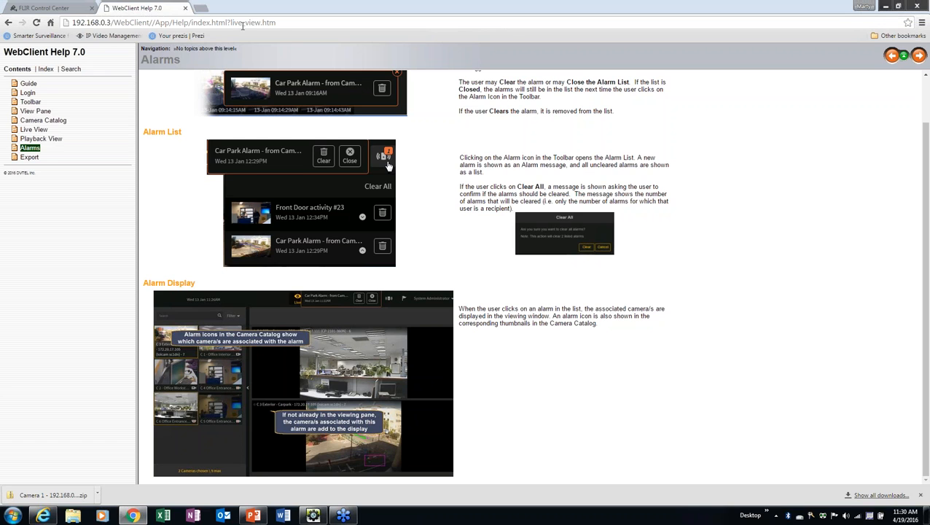
{"action": "left_click", "coordinate": [185, 8]}
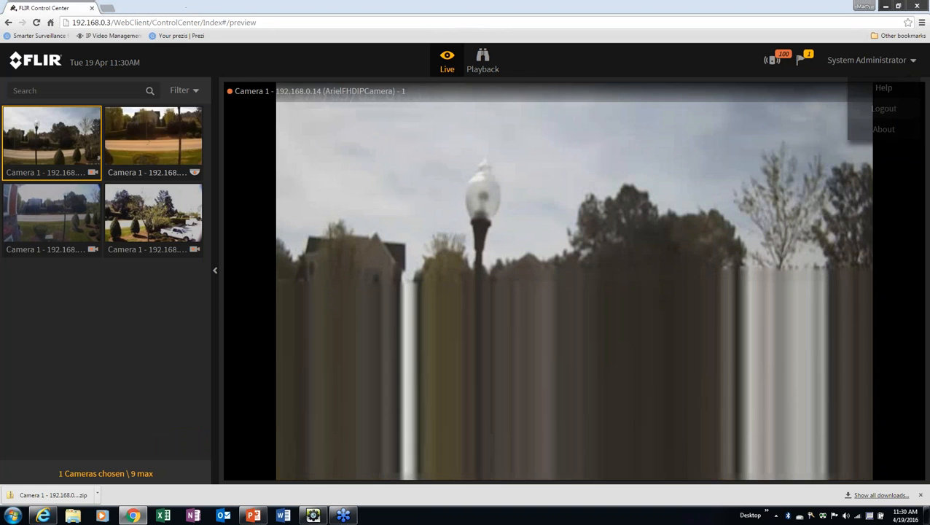
{"action": "left_click", "coordinate": [151, 231]}
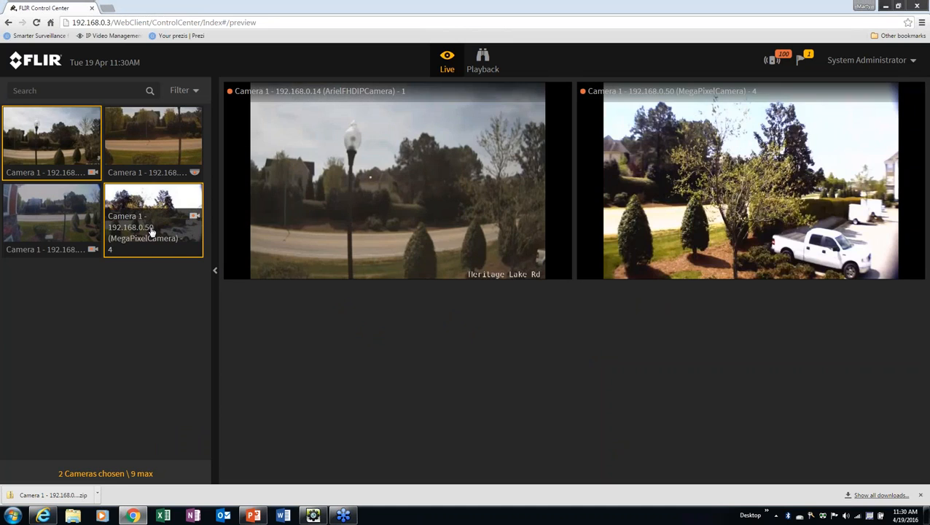